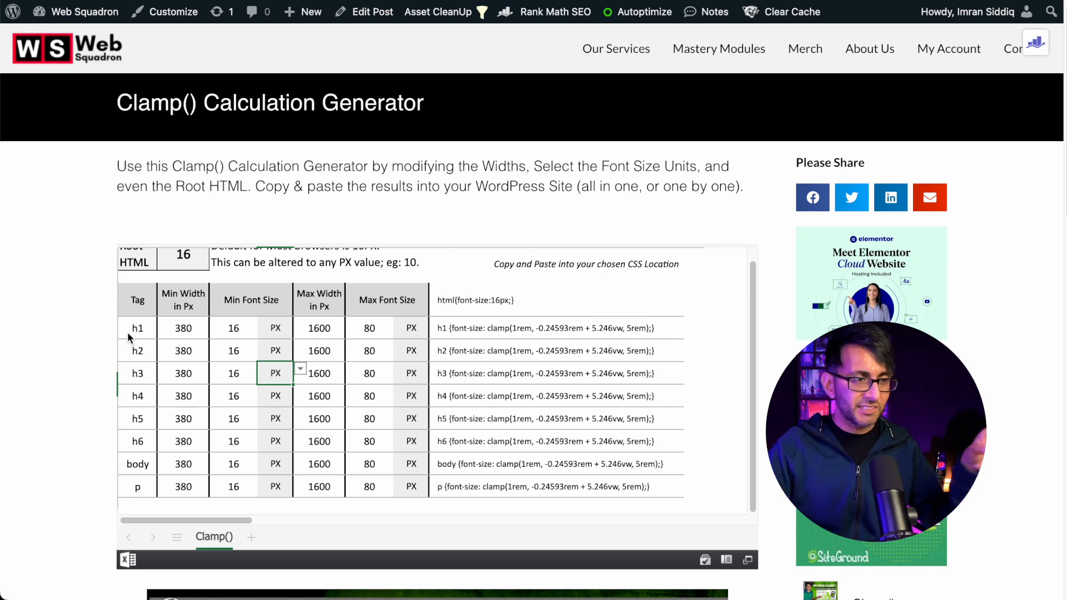
In the h1 row of the clamp calculator, set the minimum font size to 360 PX and the maximum to 900 PX.
{"action": "left_click", "coordinate": [218, 329]}
{"action": "type", "text": "360"}
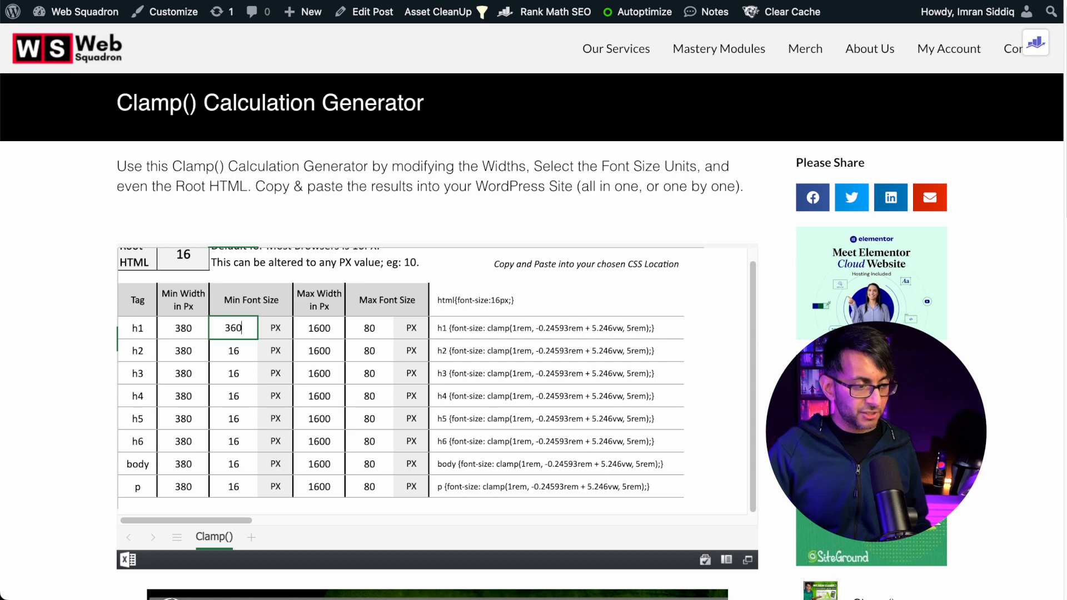
{"action": "left_click", "coordinate": [324, 329]}
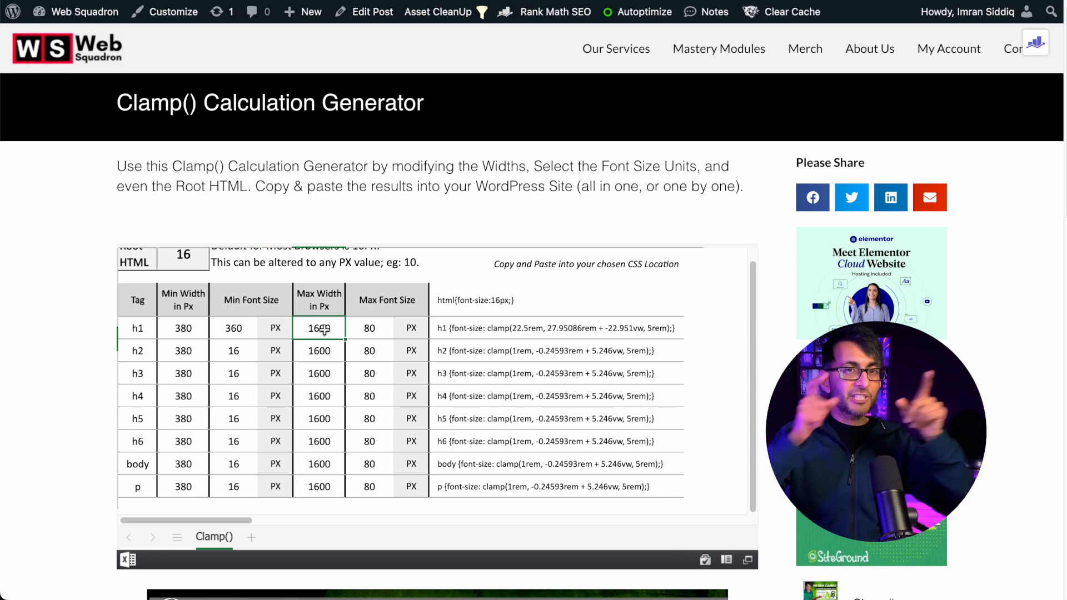
{"action": "left_click", "coordinate": [373, 331]}
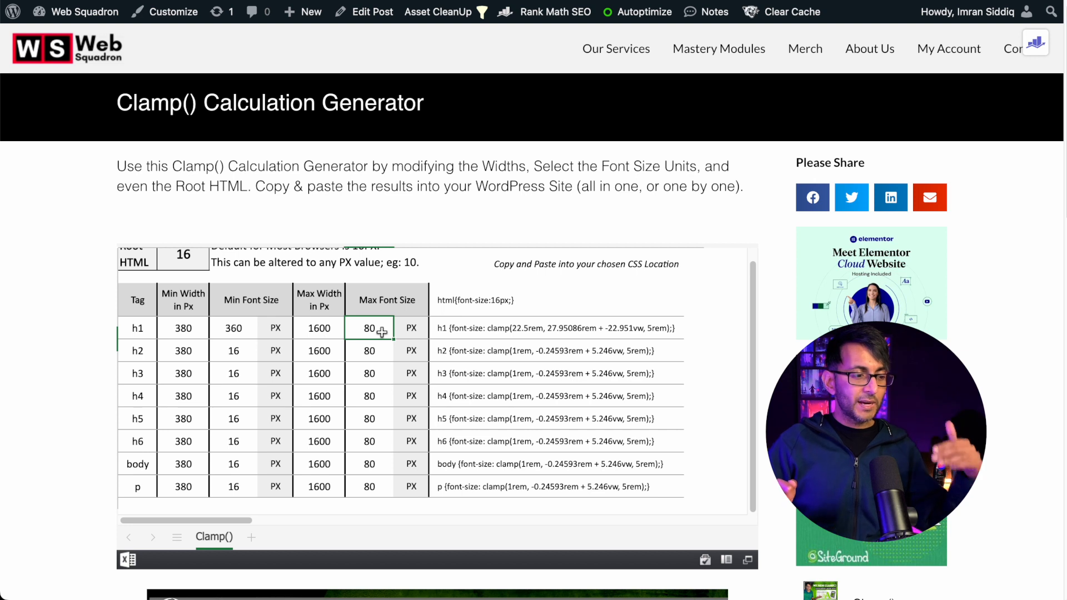
{"action": "type", "text": "900"}
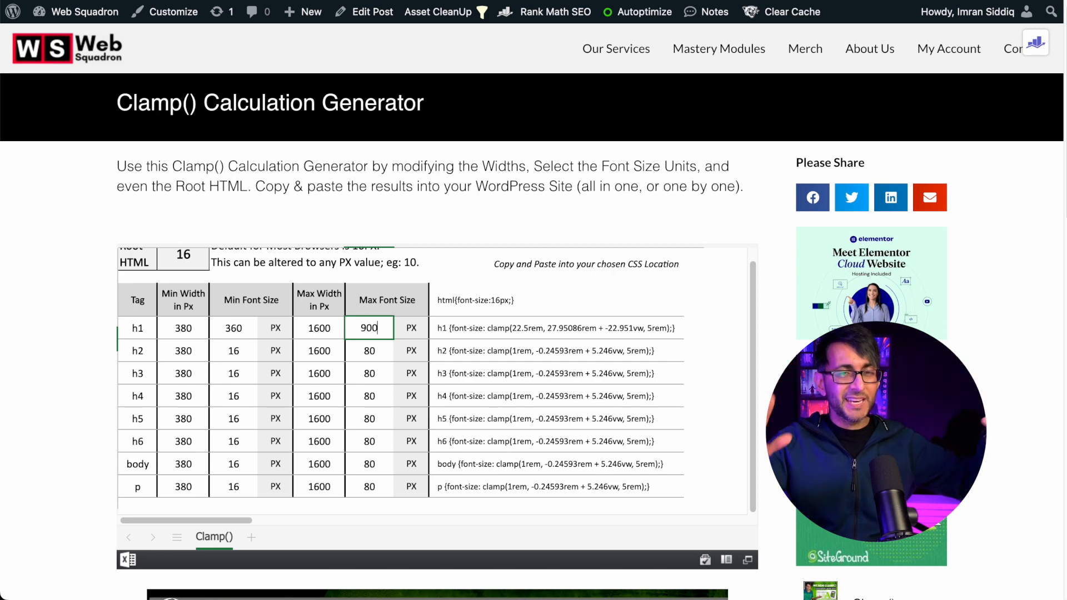
Copy the generated h1 clamp() CSS rule from the calculator.
{"action": "left_click", "coordinate": [531, 358]}
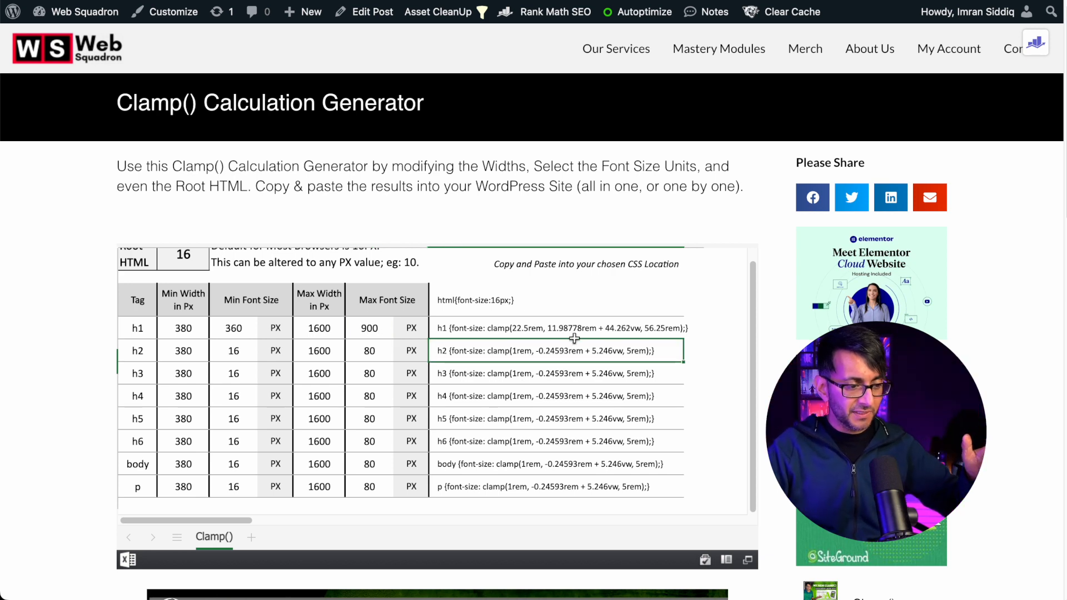
{"action": "left_click", "coordinate": [559, 332]}
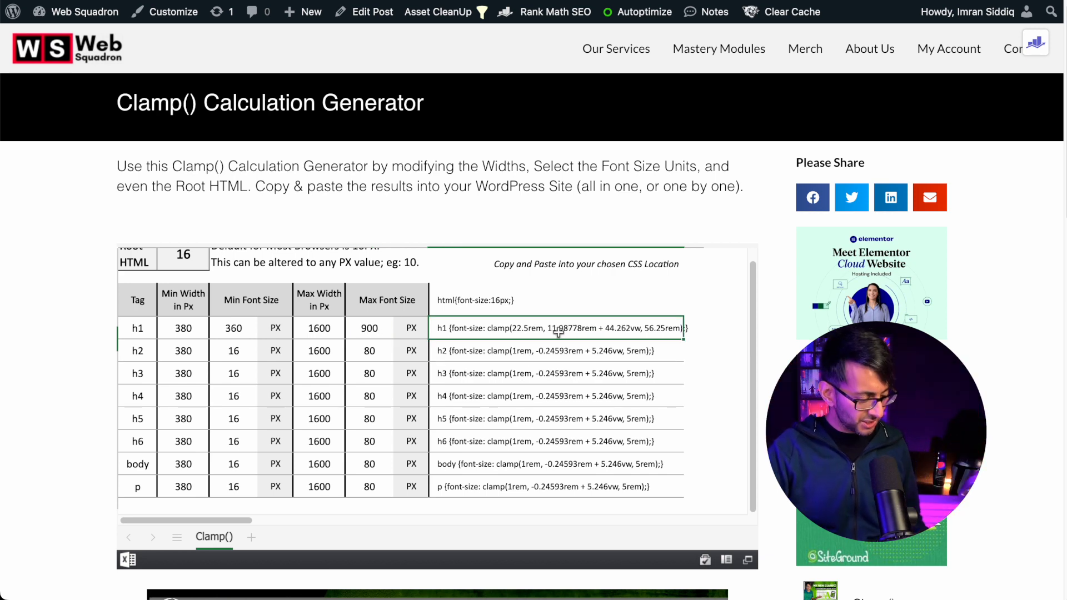
{"action": "key", "text": "ctrl+c"}
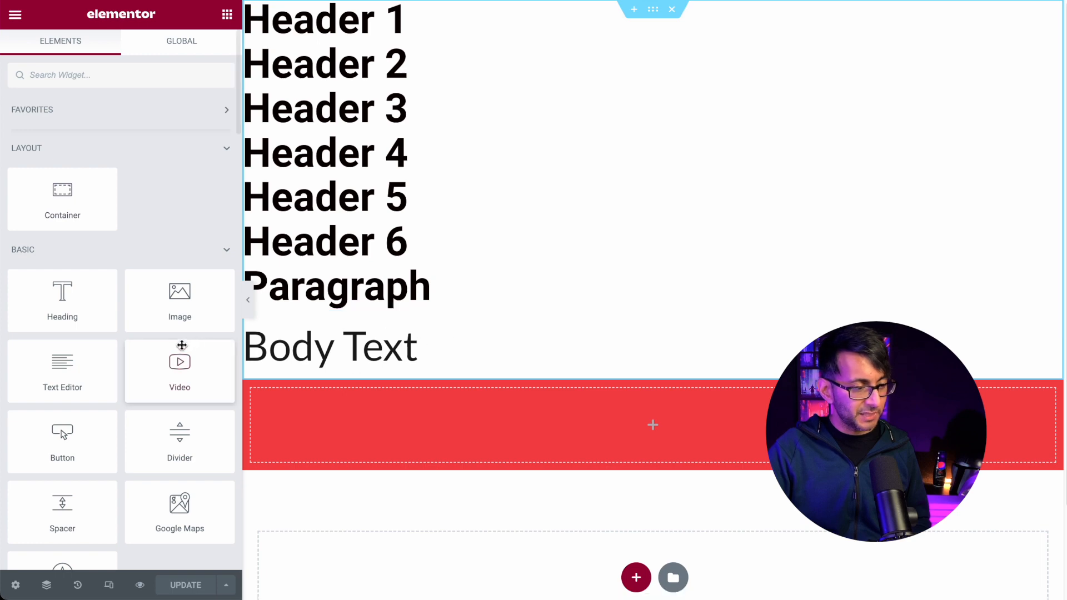
Switch to Elementor and add an image widget above Header 1, using the dragon picture at Full image size.
{"action": "left_click_drag", "start_coordinate": [180, 318], "coordinate": [406, 14]}
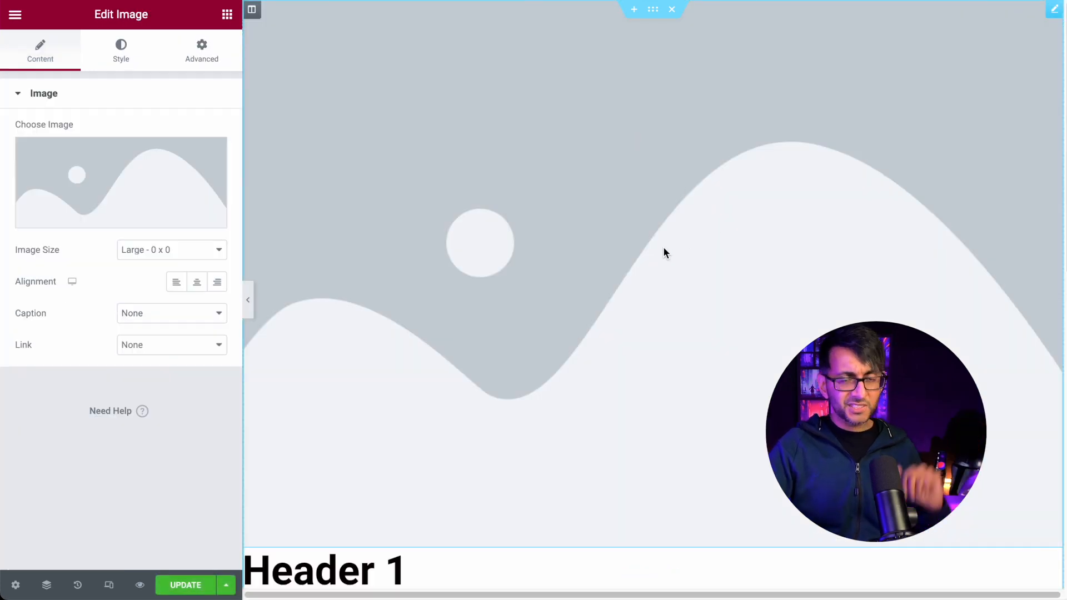
{"action": "left_click", "coordinate": [106, 188]}
{"action": "left_click", "coordinate": [535, 222]}
{"action": "left_click", "coordinate": [1003, 556]}
{"action": "left_click", "coordinate": [172, 249]}
{"action": "left_click", "coordinate": [176, 299]}
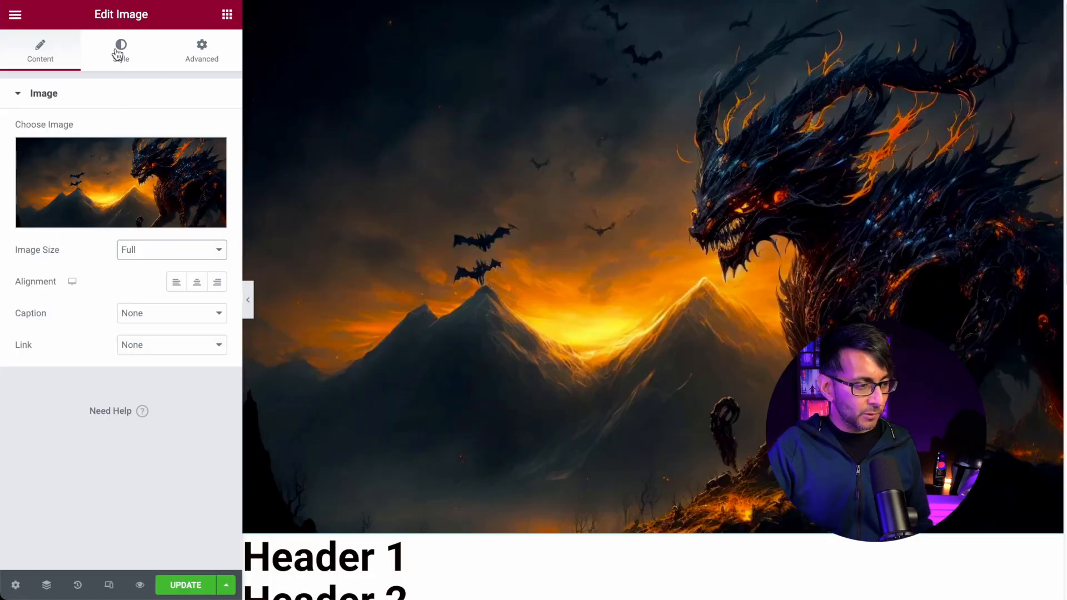
Try giving the image the CSS class "dragon" in its advanced settings, and clear the class again.
{"action": "left_click", "coordinate": [119, 50]}
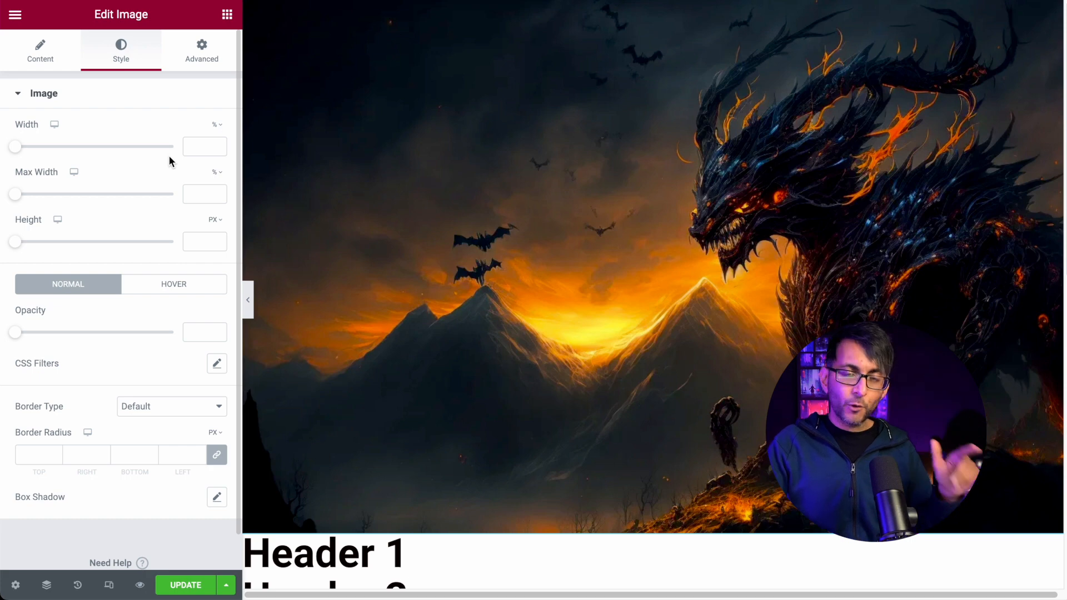
{"action": "left_click", "coordinate": [216, 54]}
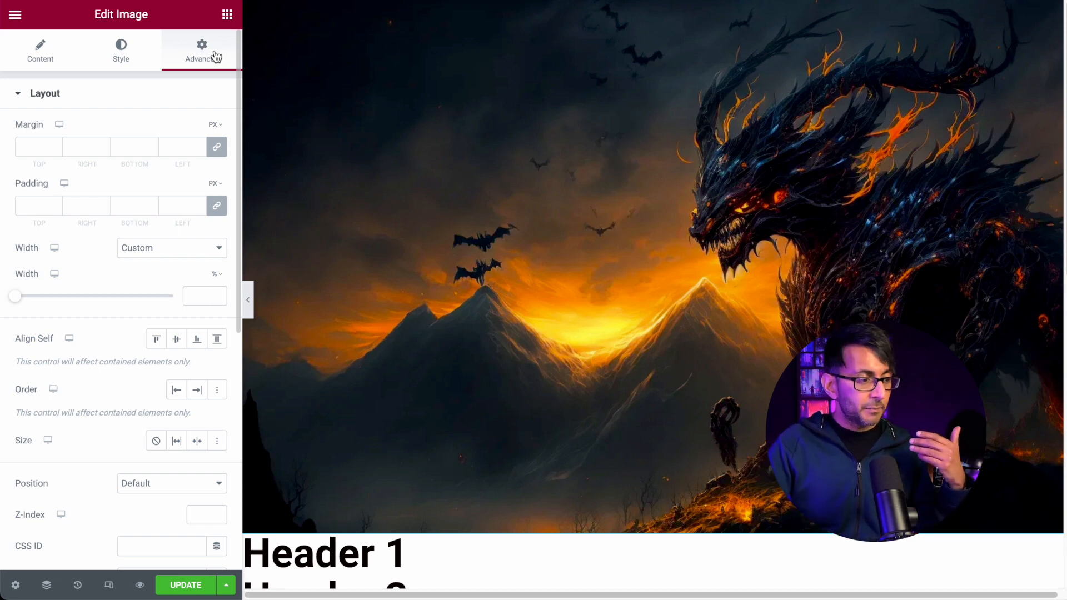
{"action": "scroll", "coordinate": [137, 400], "scroll_direction": "down", "scroll_amount": 8}
{"action": "scroll", "coordinate": [136, 408], "scroll_direction": "up", "scroll_amount": 3}
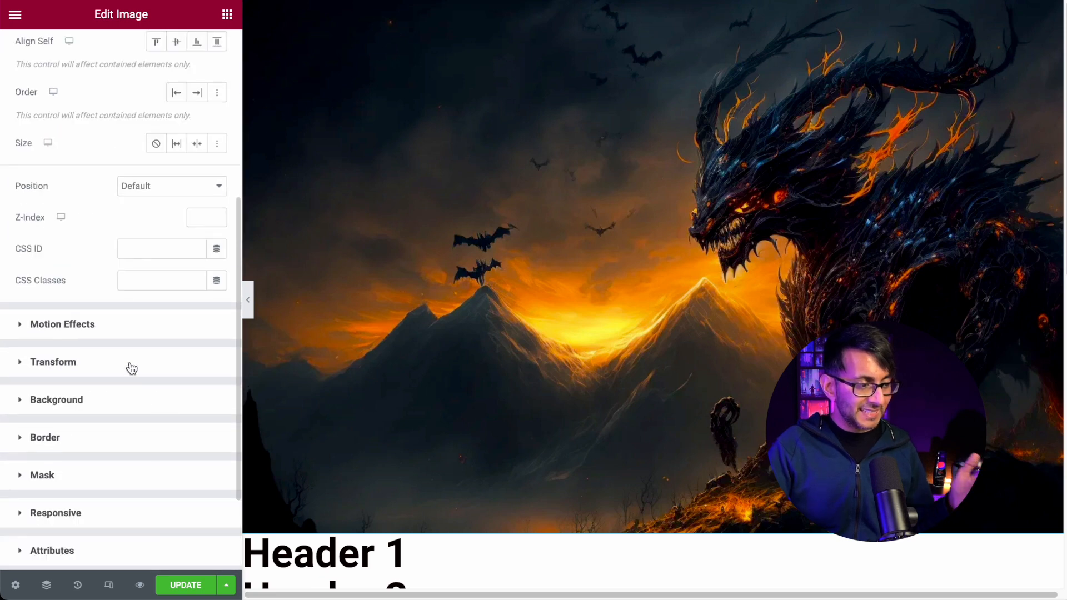
{"action": "left_click", "coordinate": [145, 282]}
{"action": "type", "text": "dragon"}
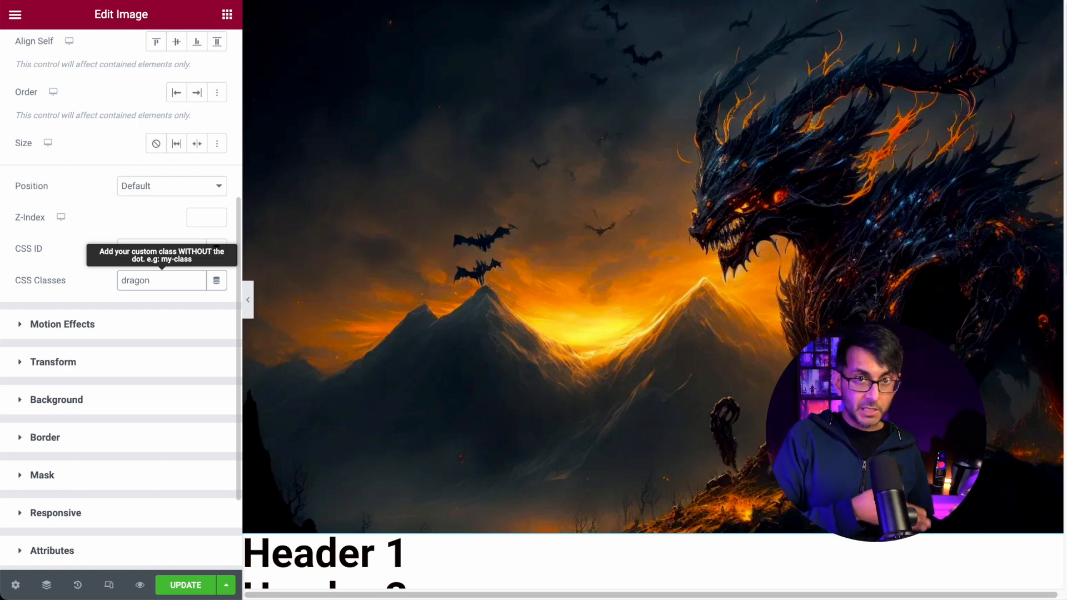
{"action": "key", "text": "BackSpace"}
{"action": "key", "text": "BackSpace"}
{"action": "key", "text": "BackSpace"}
{"action": "key", "text": "BackSpace"}
{"action": "key", "text": "BackSpace"}
{"action": "key", "text": "BackSpace"}
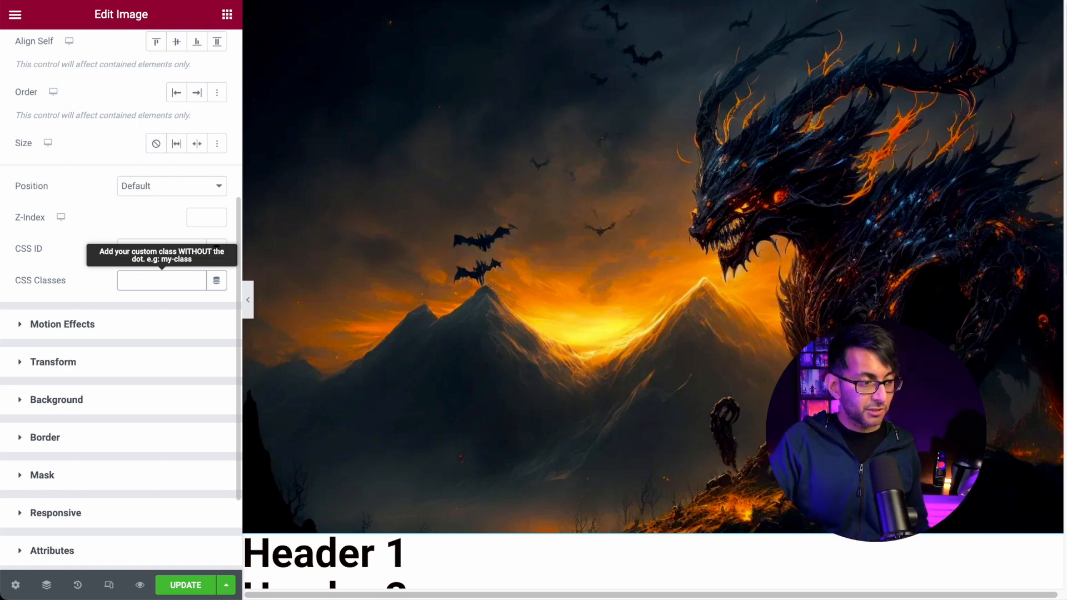
Set the image's layout width to Custom and switch its unit to the custom value entry.
{"action": "scroll", "coordinate": [117, 212], "scroll_direction": "up", "scroll_amount": 5}
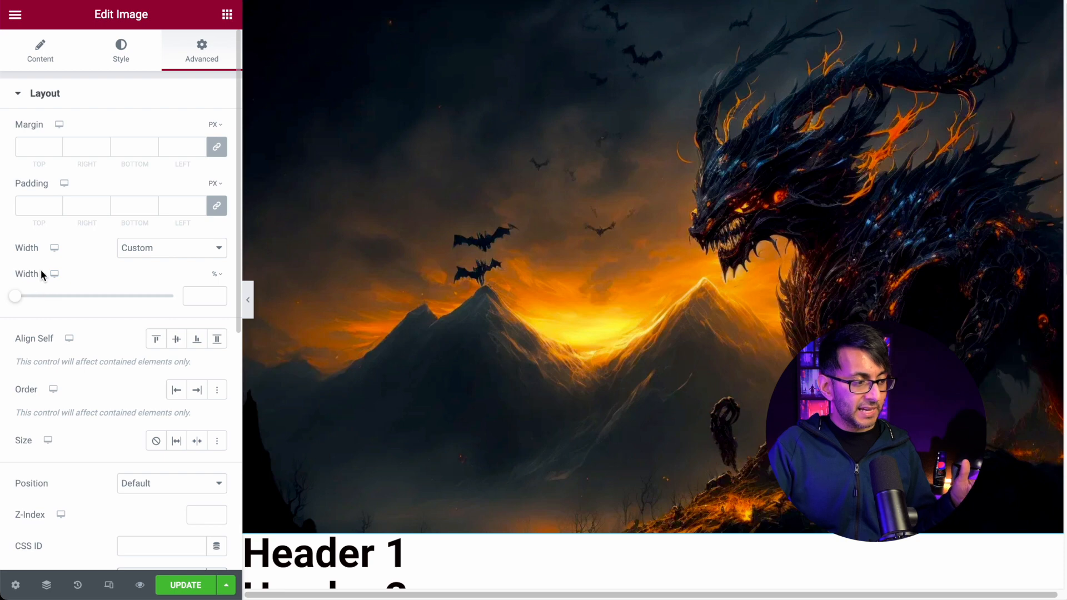
{"action": "left_click", "coordinate": [188, 255]}
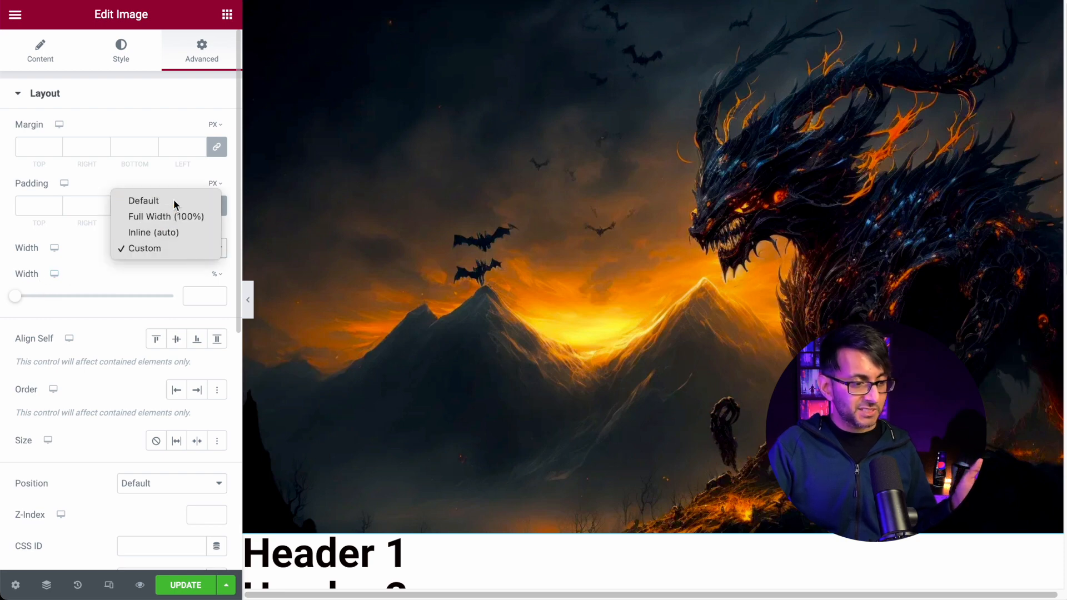
{"action": "left_click", "coordinate": [174, 199]}
{"action": "left_click", "coordinate": [181, 244]}
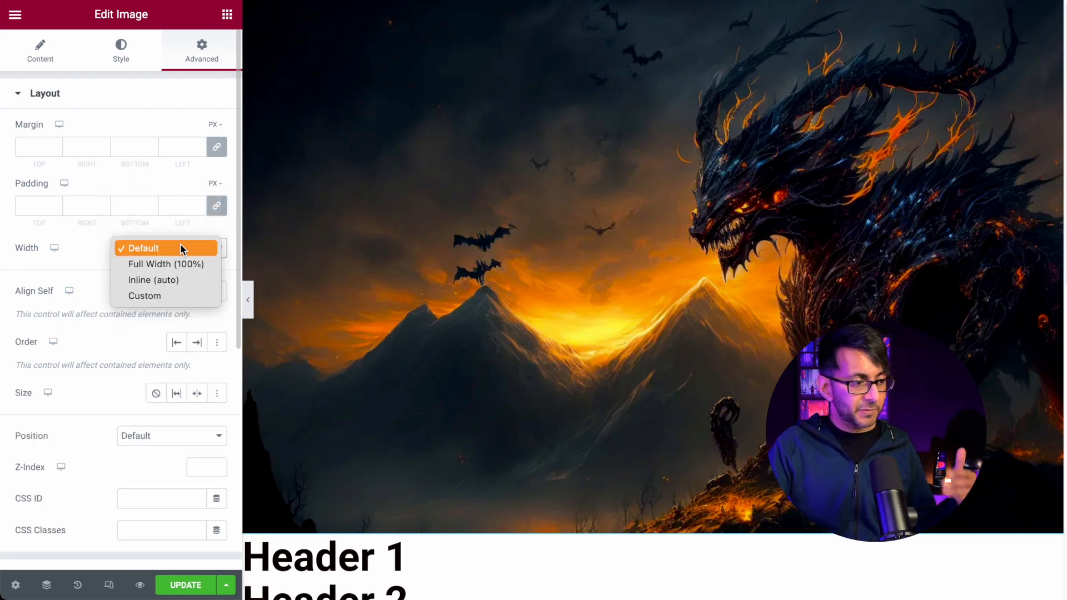
{"action": "left_click", "coordinate": [179, 297]}
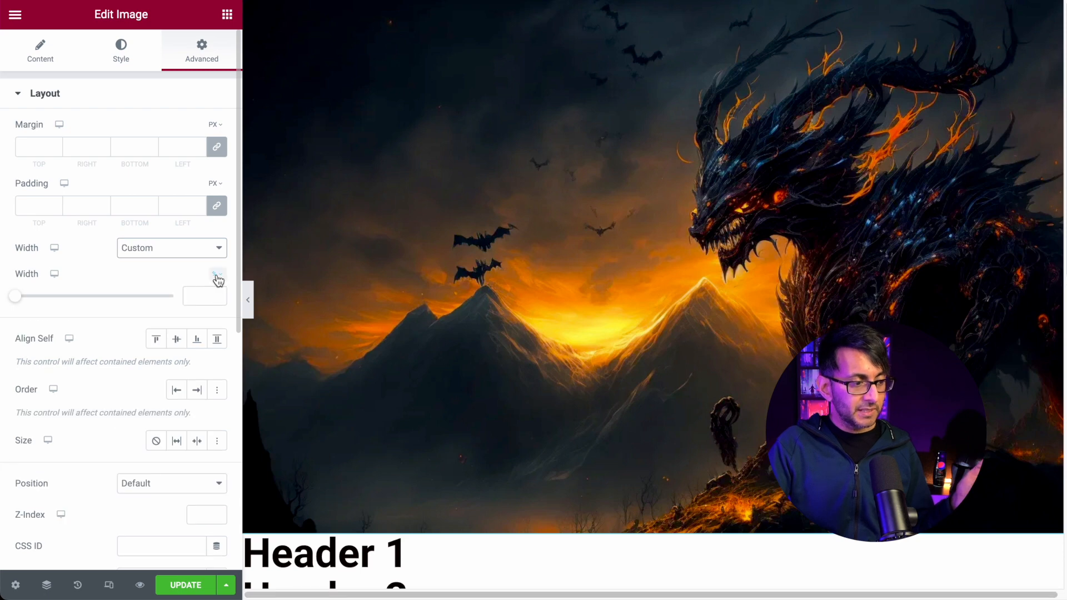
{"action": "left_click", "coordinate": [220, 278]}
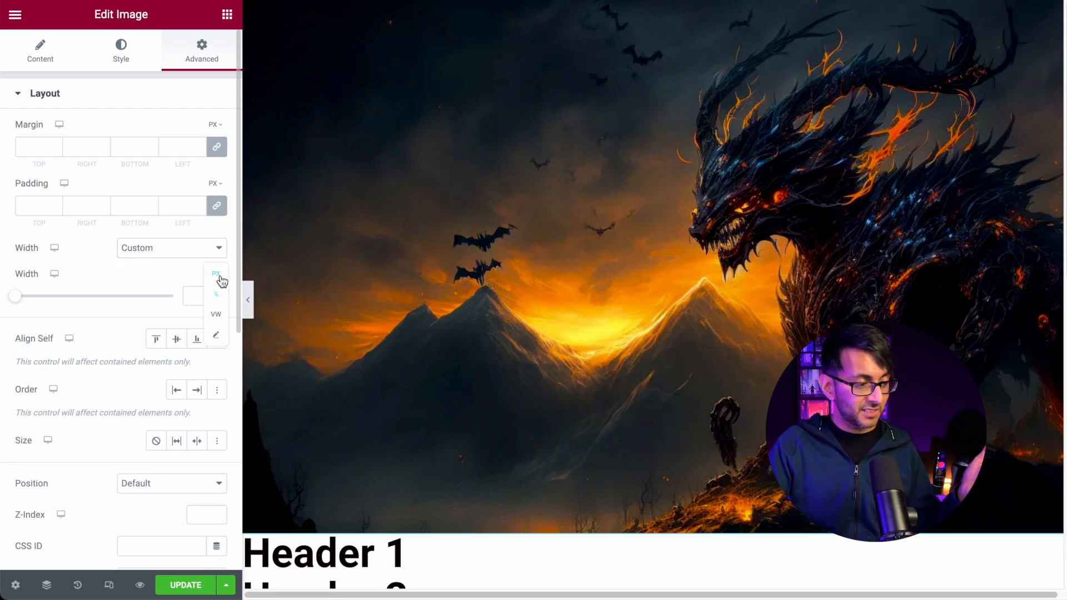
{"action": "left_click", "coordinate": [221, 340]}
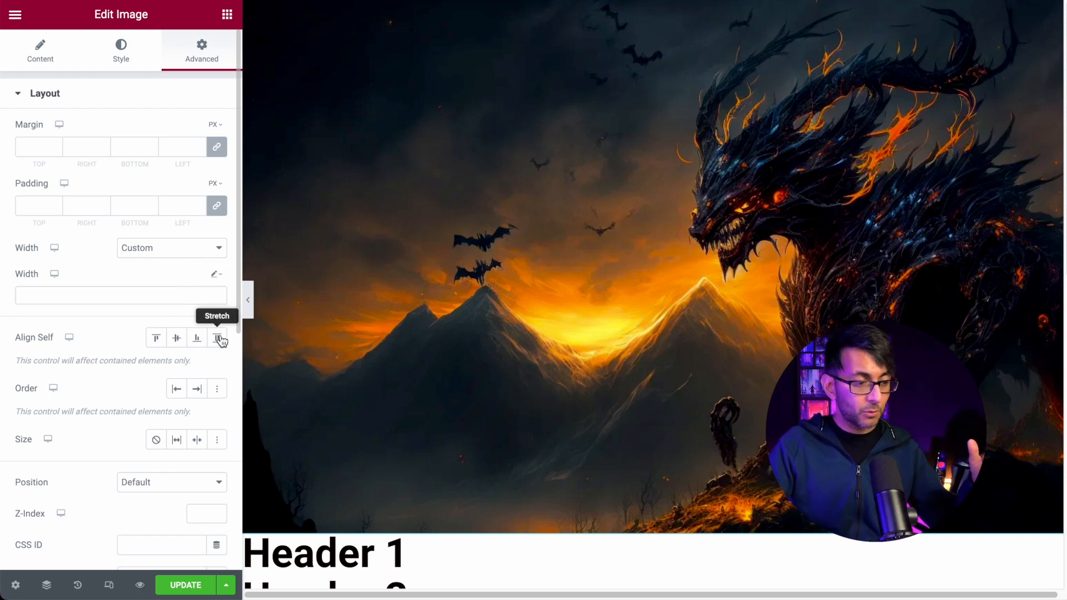
Paste the copied h1 rule as the image's custom width and remove the leading "h1 {font-size: " part.
{"action": "left_click", "coordinate": [130, 296]}
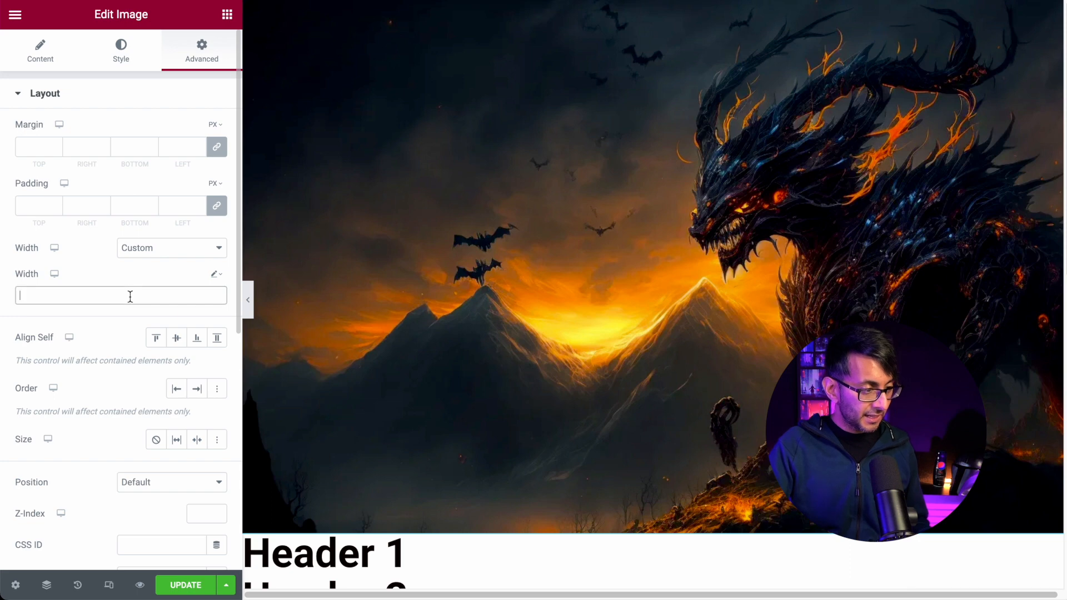
{"action": "key", "text": "ctrl+v"}
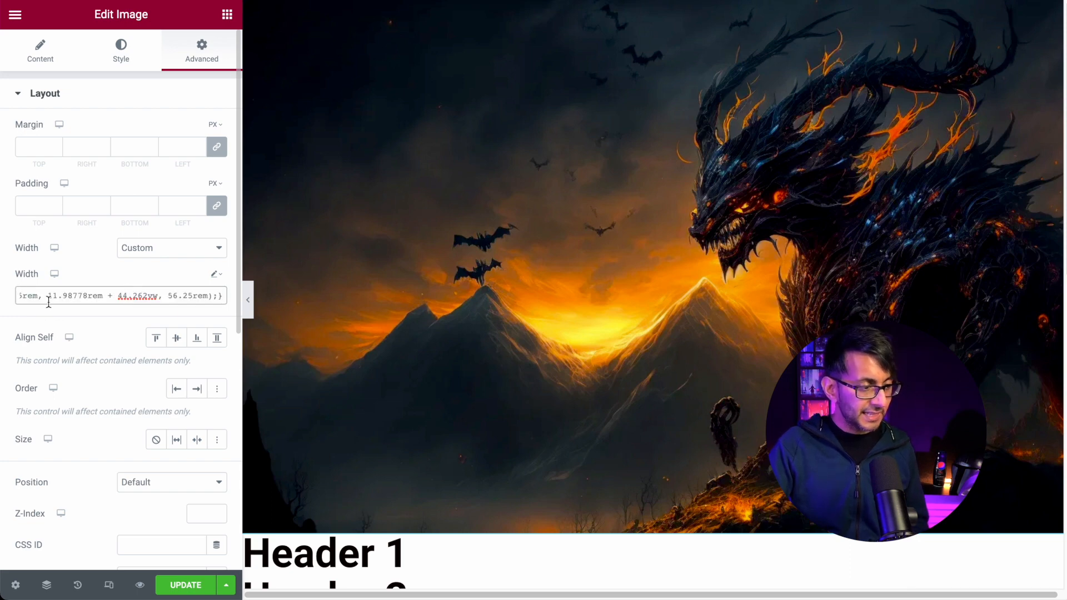
{"action": "key", "text": "ctrl+a"}
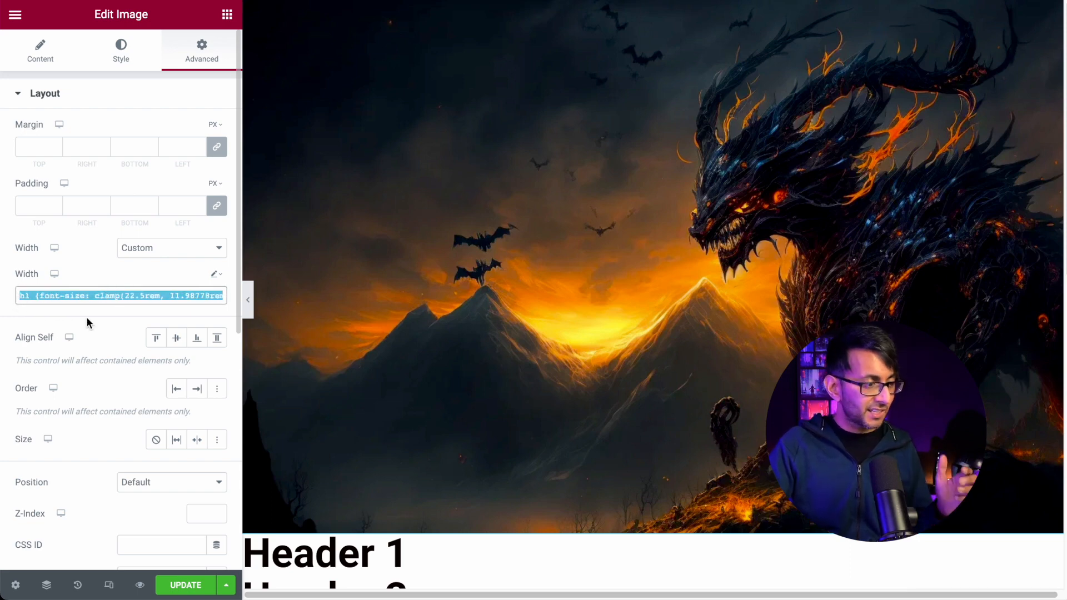
{"action": "left_click", "coordinate": [82, 298]}
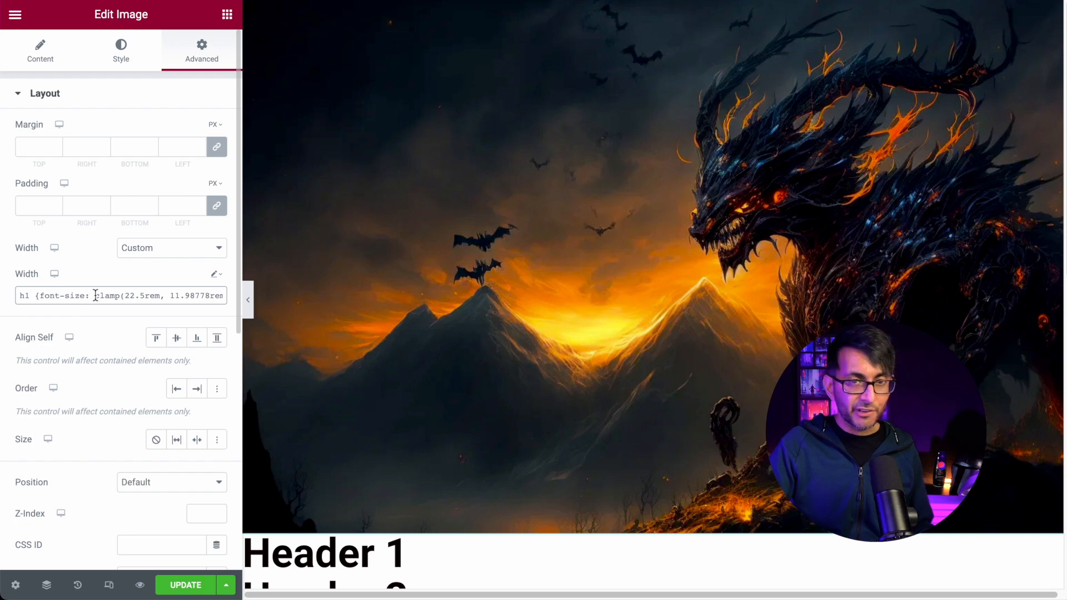
{"action": "left_click_drag", "start_coordinate": [95, 295], "coordinate": [3, 300]}
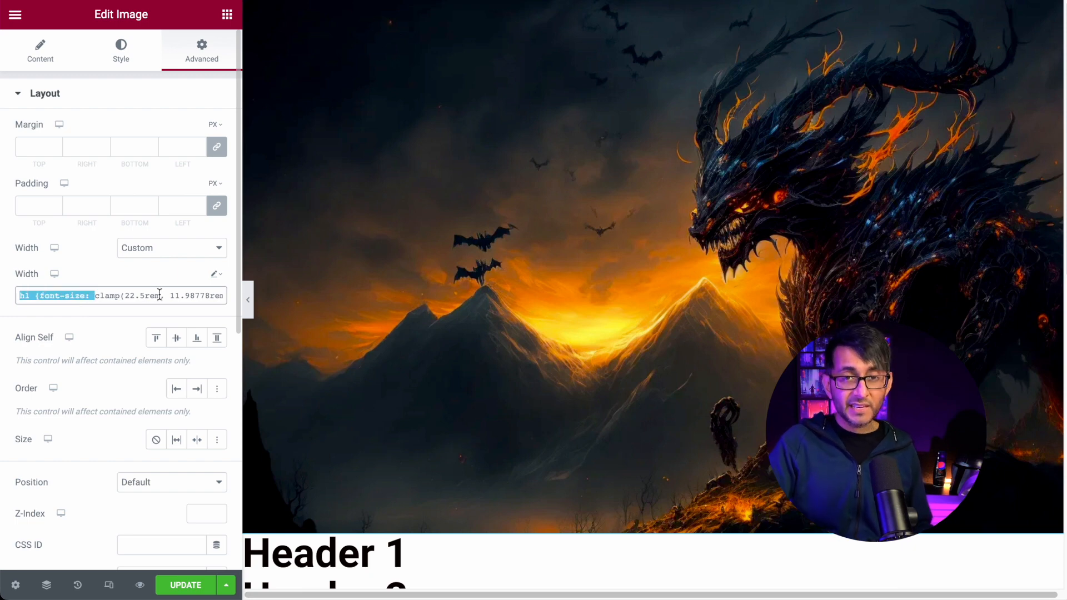
{"action": "key", "text": "BackSpace"}
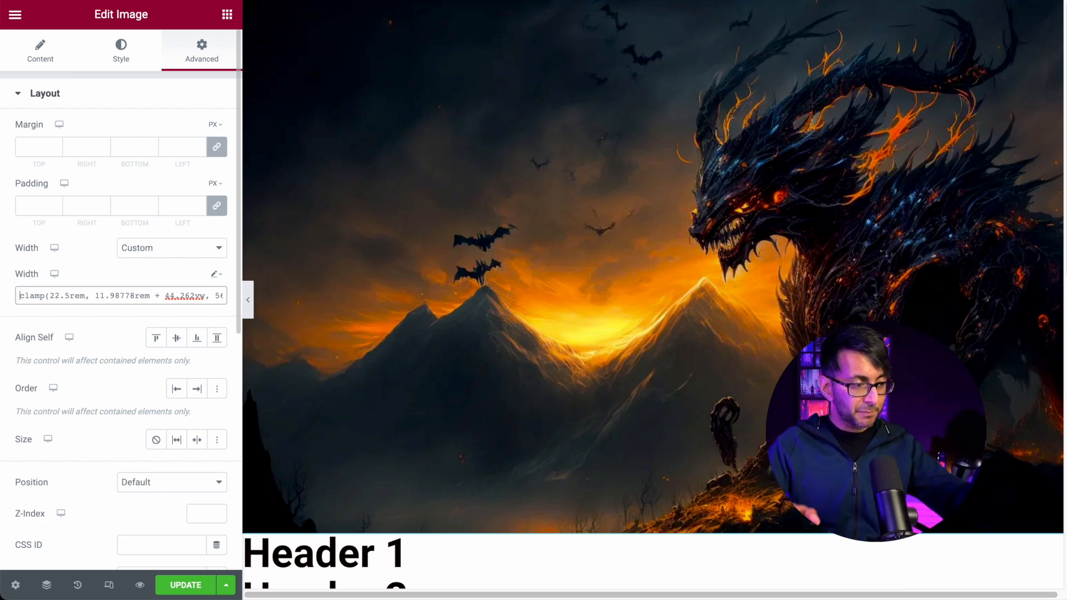
Remove the trailing ";}" so the image width reads clamp(22.5rem, 11.98778rem + 44.262vw, 56.25rem).
{"action": "mouse_move", "coordinate": [222, 297]}
{"action": "left_mouse_down"}
{"action": "mouse_move", "coordinate": [199, 298]}
{"action": "mouse_move", "coordinate": [208, 299]}
{"action": "left_mouse_up"}
{"action": "left_click", "coordinate": [190, 296]}
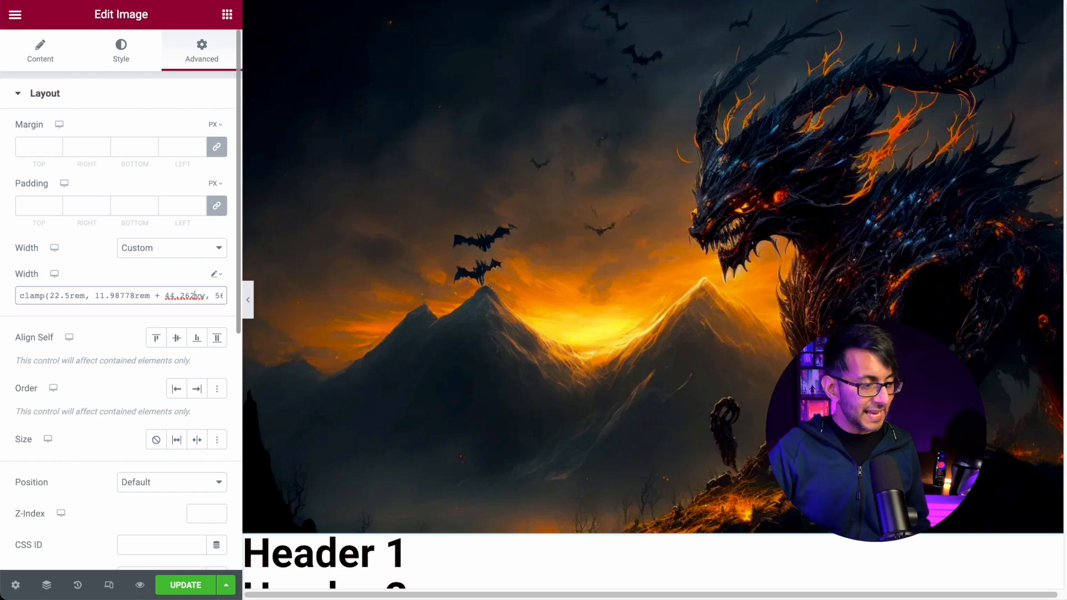
{"action": "key", "text": "Right"}
{"action": "key", "text": "Right"}
{"action": "key", "text": "Right"}
{"action": "key", "text": "Right"}
{"action": "key", "text": "Right"}
{"action": "key", "text": "Right"}
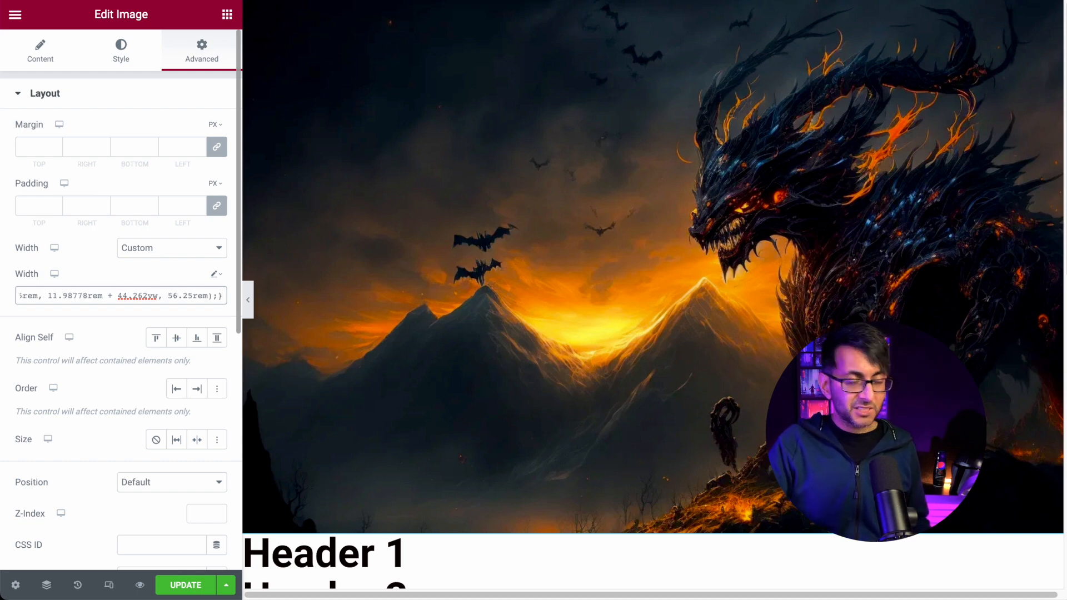
{"action": "key", "text": "BackSpace"}
{"action": "key", "text": "BackSpace"}
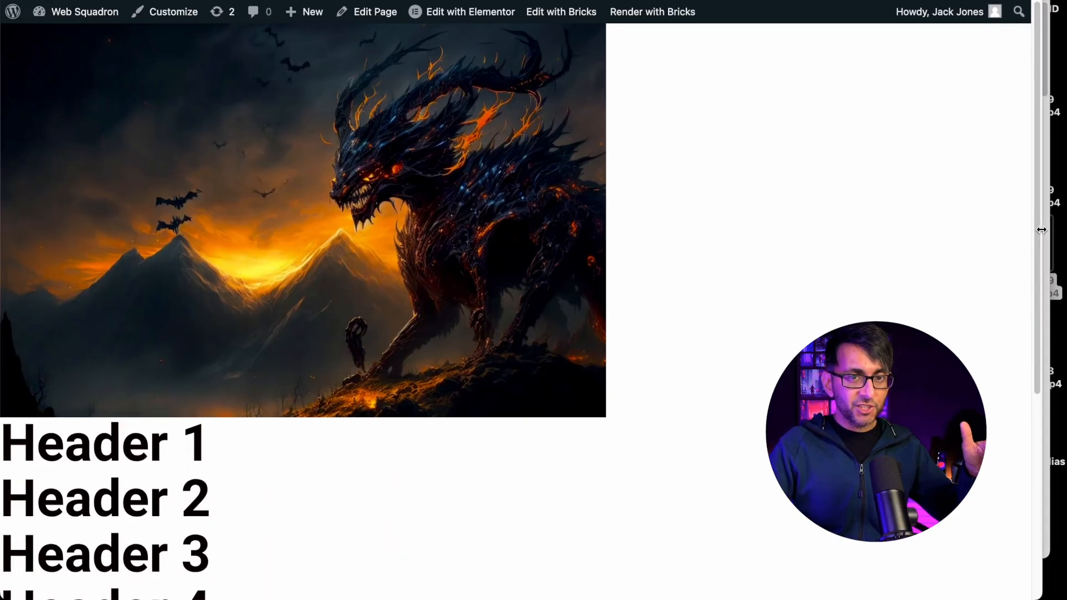
On the live page, narrow the browser window to phone width and widen it again to check how the image scales.
{"action": "left_click_drag", "start_coordinate": [1042, 230], "coordinate": [335, 246]}
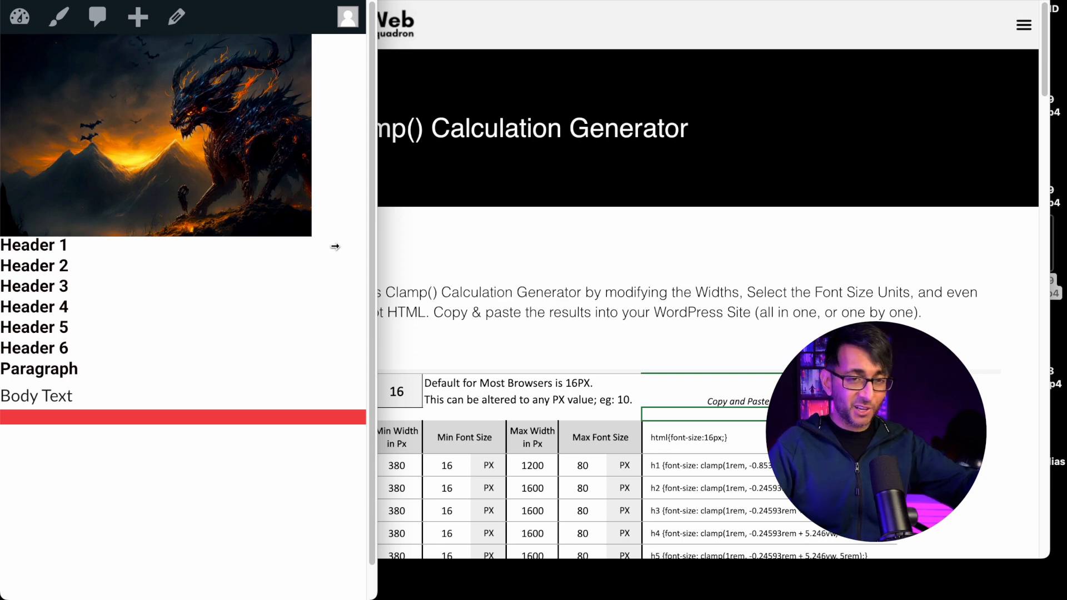
{"action": "left_click_drag", "start_coordinate": [335, 246], "coordinate": [1062, 251]}
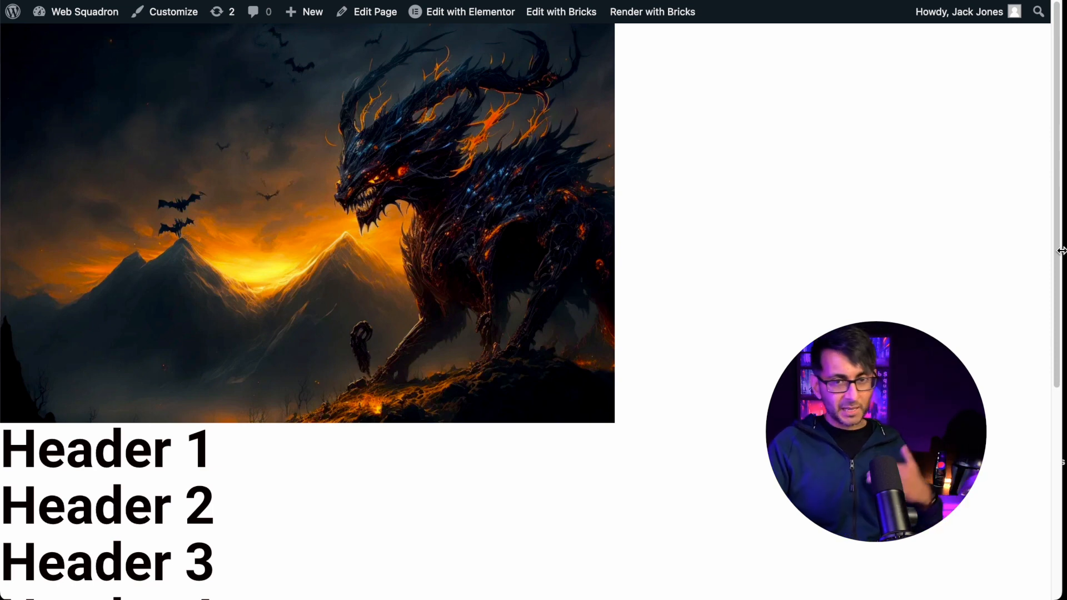
{"action": "mouse_move", "coordinate": [1062, 251]}
{"action": "left_mouse_down"}
{"action": "mouse_move", "coordinate": [419, 256]}
{"action": "mouse_move", "coordinate": [1064, 256]}
{"action": "left_mouse_up"}
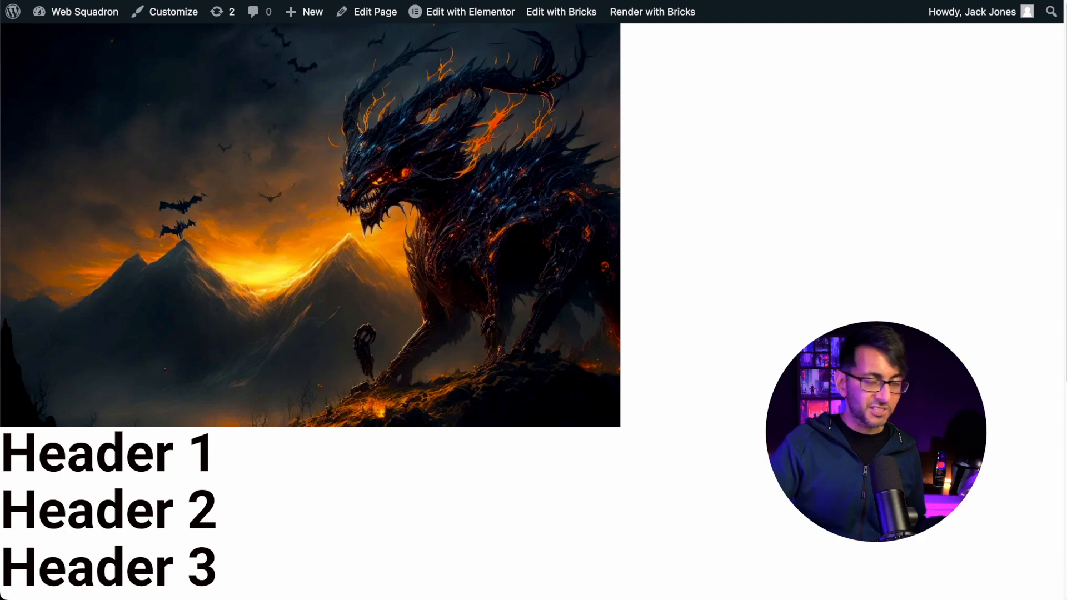
{"action": "left_click_drag", "start_coordinate": [1063, 245], "coordinate": [1032, 245]}
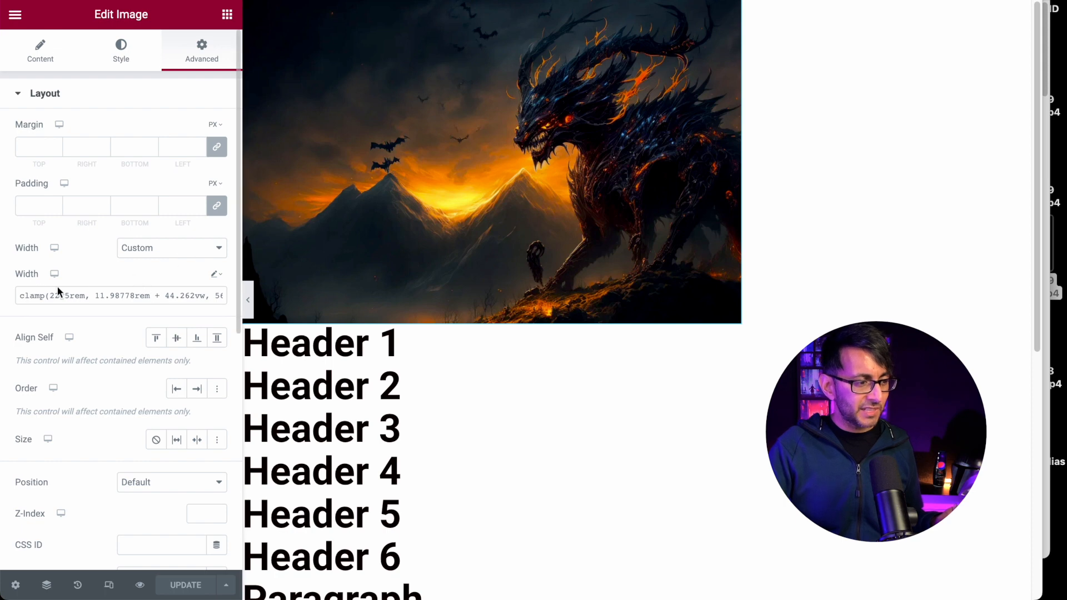
Copy the whole clamp() formula from the image's custom width and clear that width value.
{"action": "left_click_drag", "start_coordinate": [19, 295], "coordinate": [250, 301]}
{"action": "key", "text": "ctrl+c"}
{"action": "left_click", "coordinate": [216, 295]}
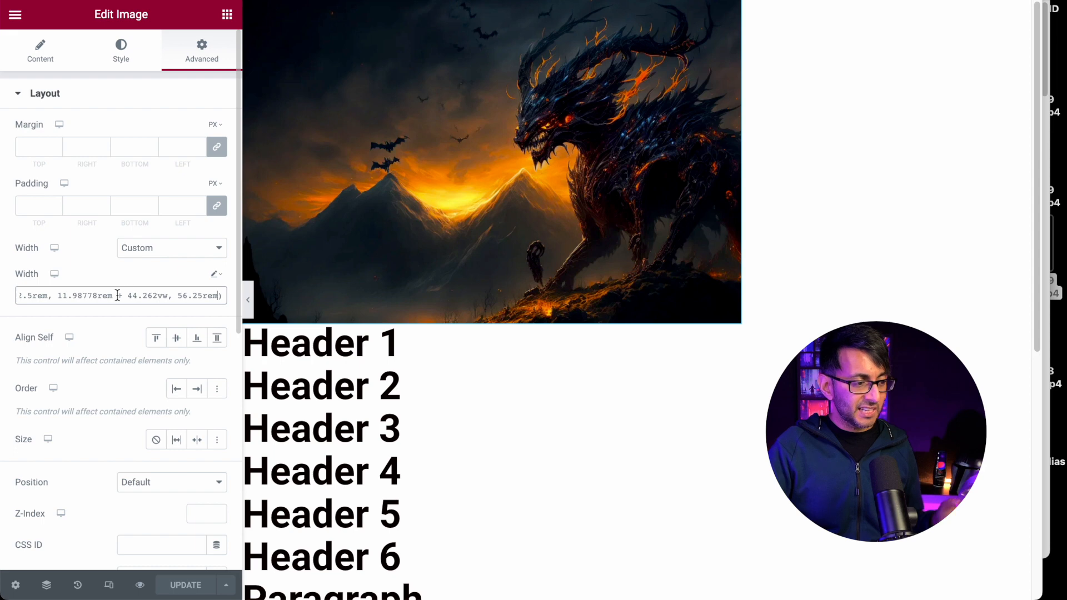
{"action": "key", "text": "ctrl+a"}
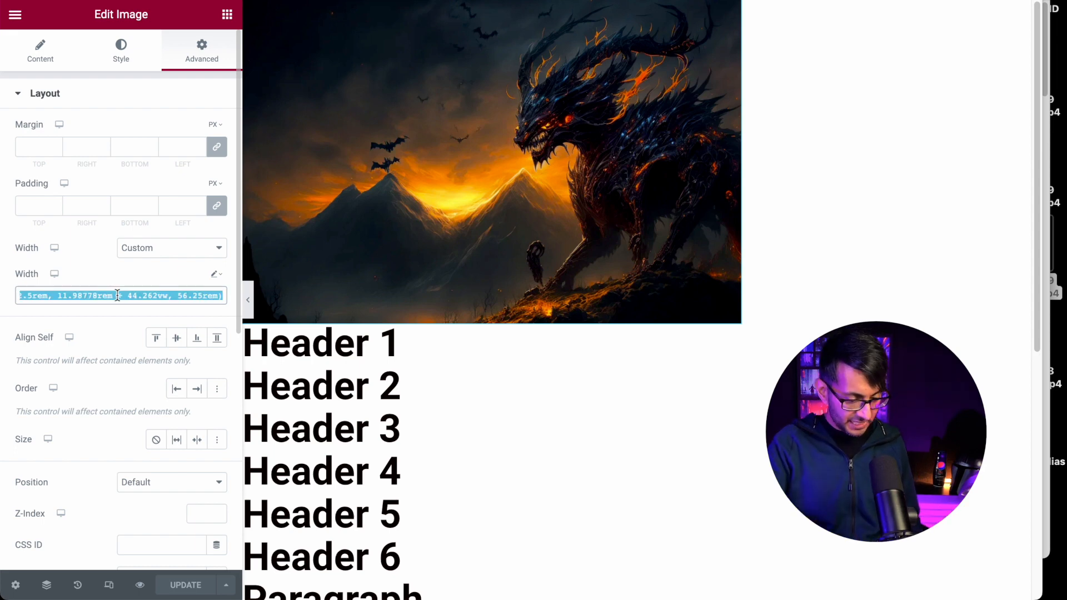
{"action": "key", "text": "BackSpace"}
Give the image the CSS class dragon and update the page.
{"action": "scroll", "coordinate": [136, 438], "scroll_direction": "down", "scroll_amount": 2}
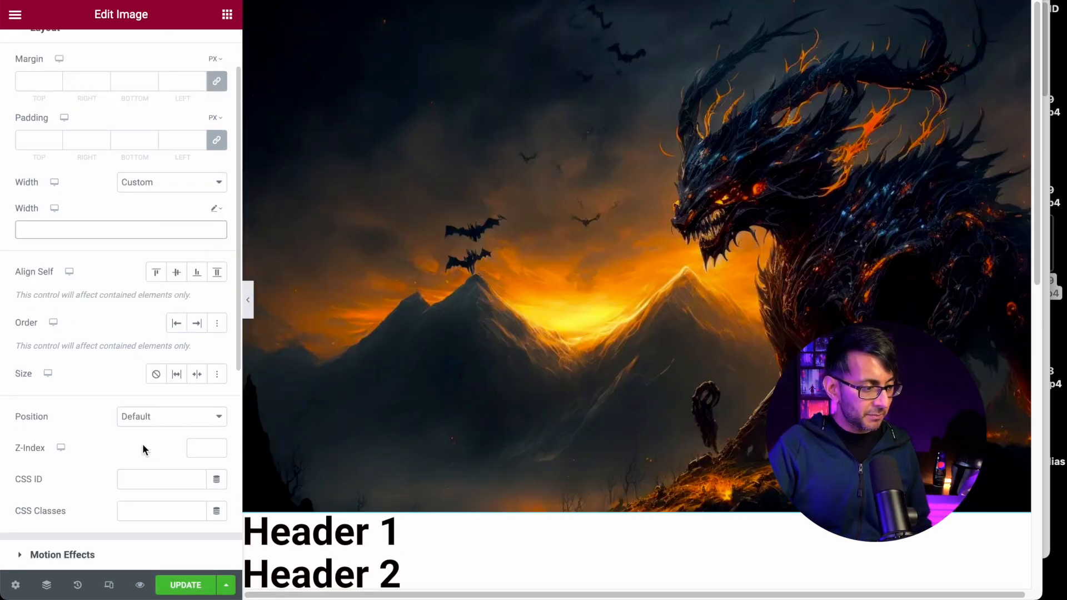
{"action": "left_click", "coordinate": [172, 510]}
{"action": "type", "text": "."}
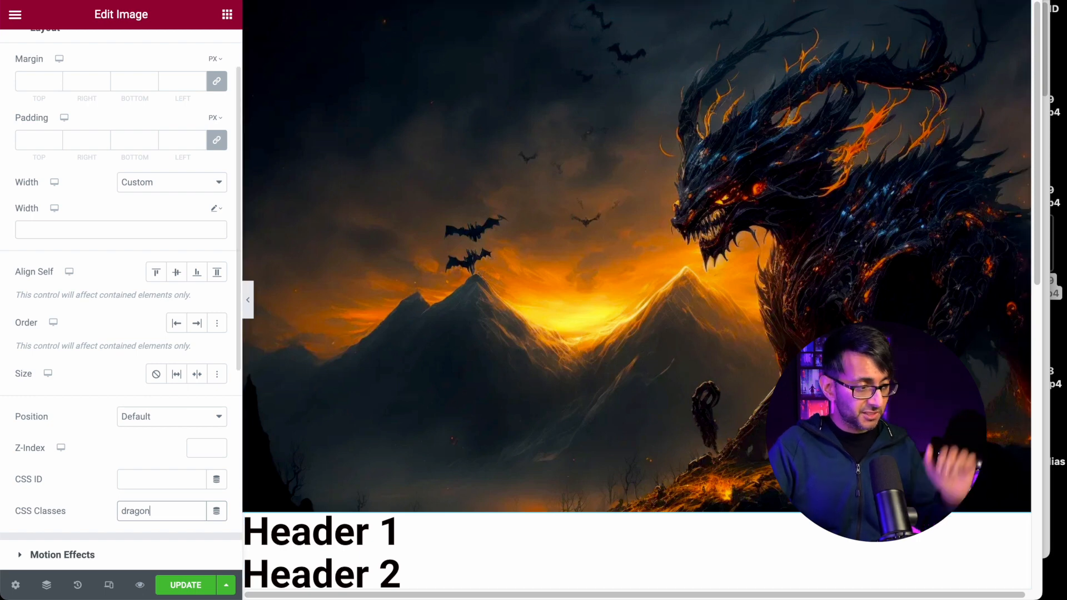
{"action": "scroll", "coordinate": [65, 77], "scroll_direction": "up", "scroll_amount": 2}
{"action": "left_click", "coordinate": [185, 584]}
Start a rule in the image's Custom CSS with the target "selector img".
{"action": "scroll", "coordinate": [98, 449], "scroll_direction": "down", "scroll_amount": 10}
{"action": "left_click", "coordinate": [108, 515]}
{"action": "left_click", "coordinate": [105, 458]}
{"action": "type", "text": "sele"}
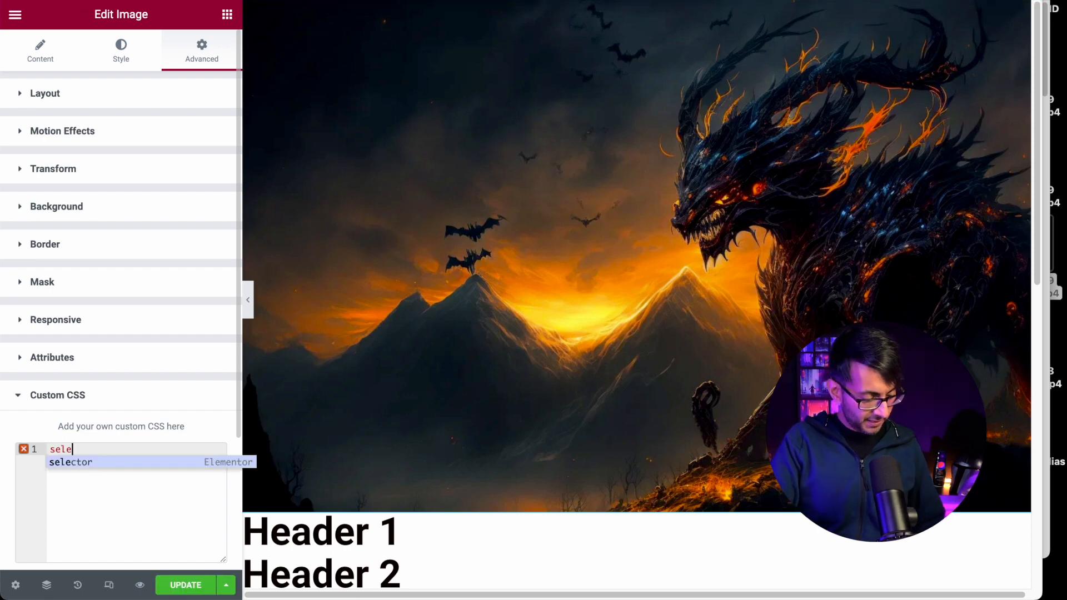
{"action": "type", "text": "ctor img"}
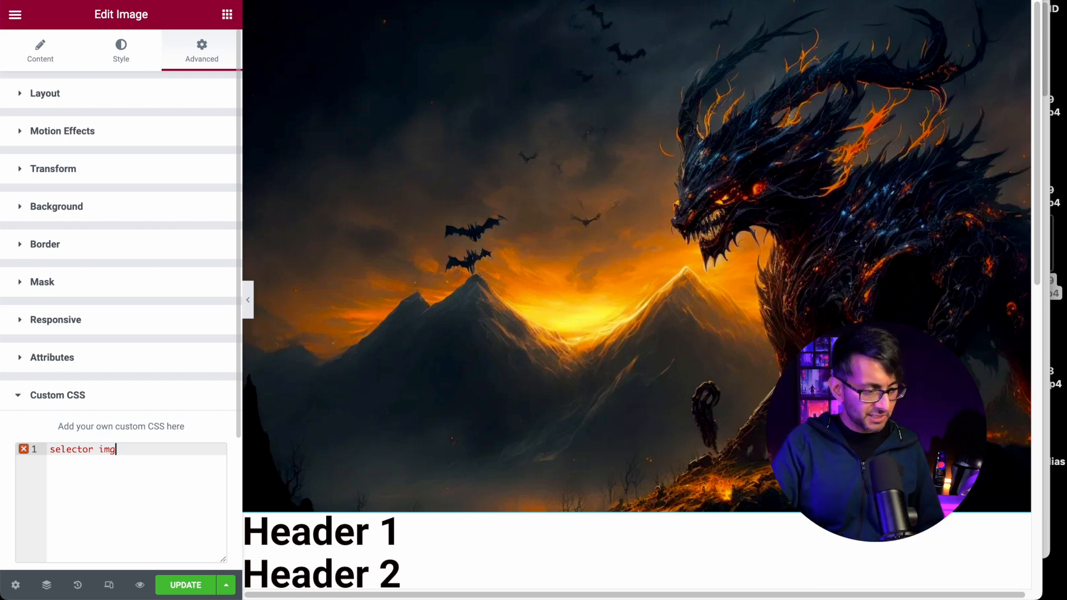
Complete the rule as {width: clamp(22.5rem, 11.98778rem + 44.262vw, 56.25rem);} using the copied formula, and update the page.
{"action": "type", "text": "wid"}
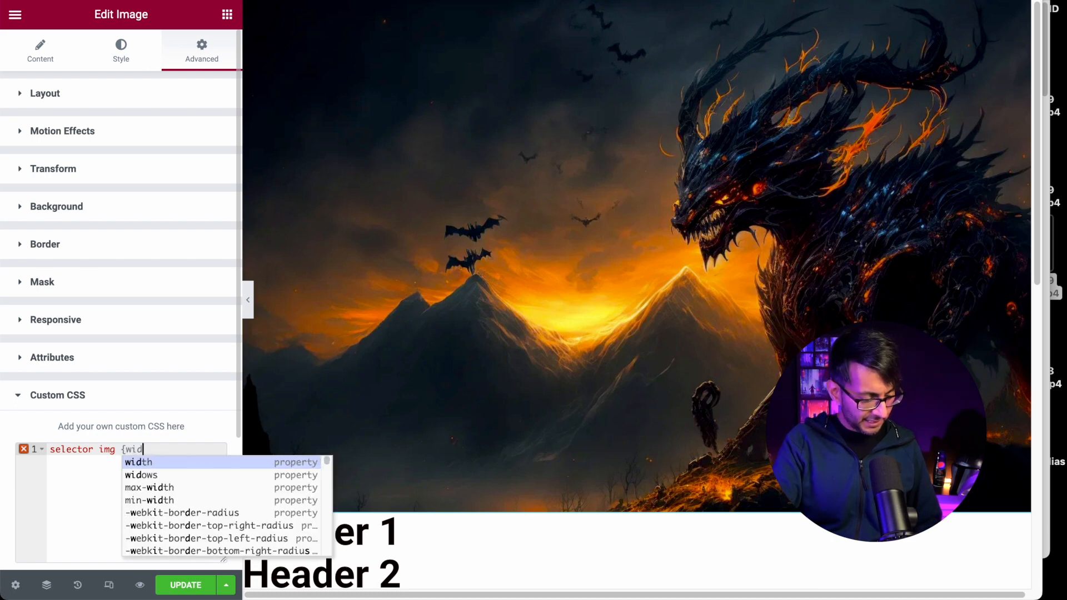
{"action": "type", "text": "th"}
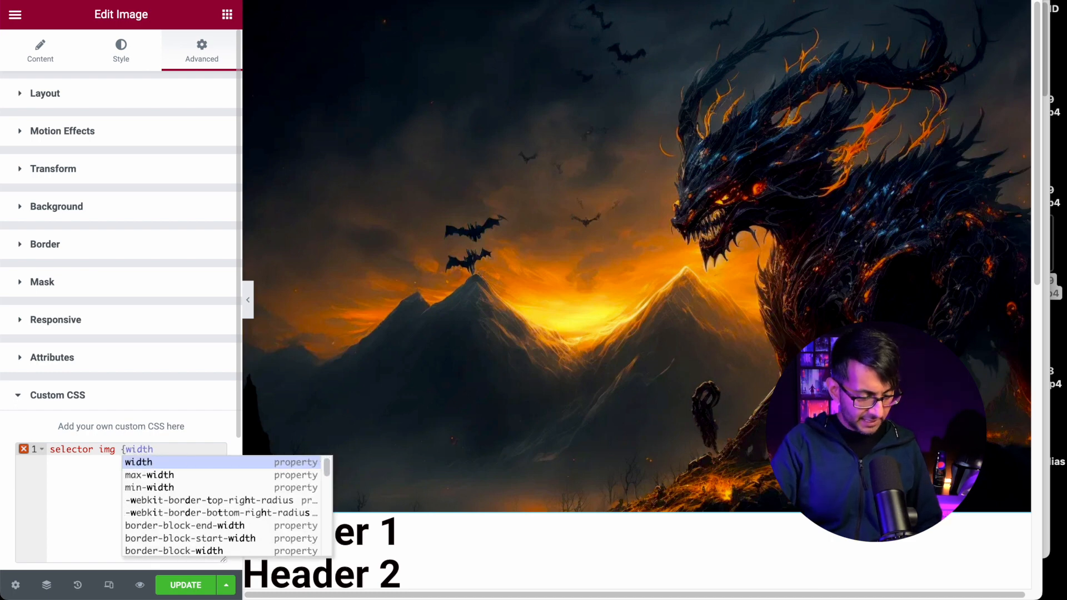
{"action": "type", "text": ": ;"}
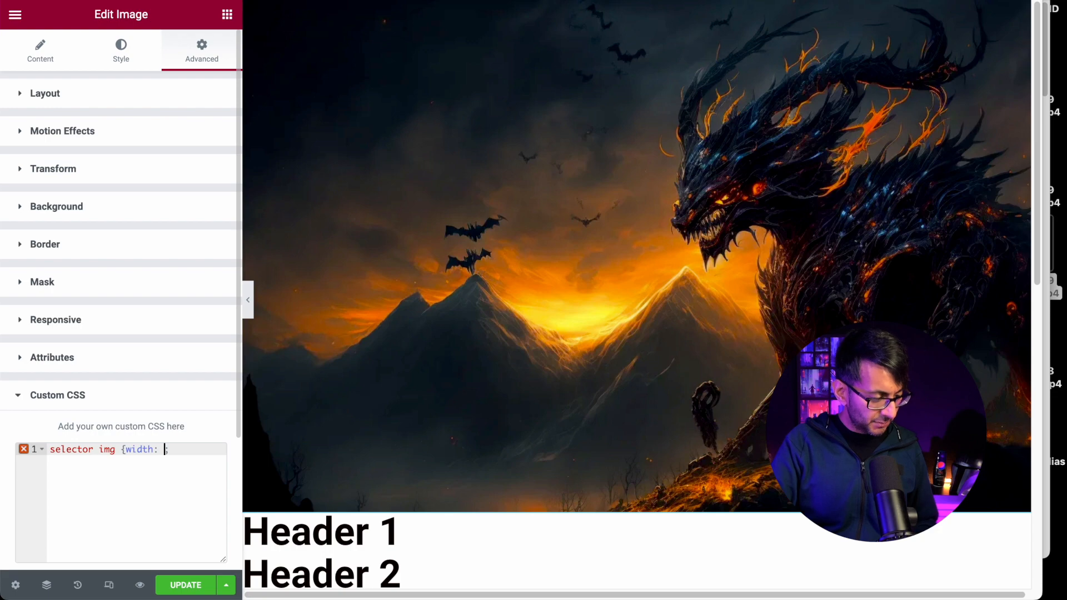
{"action": "key", "text": "ctrl+v"}
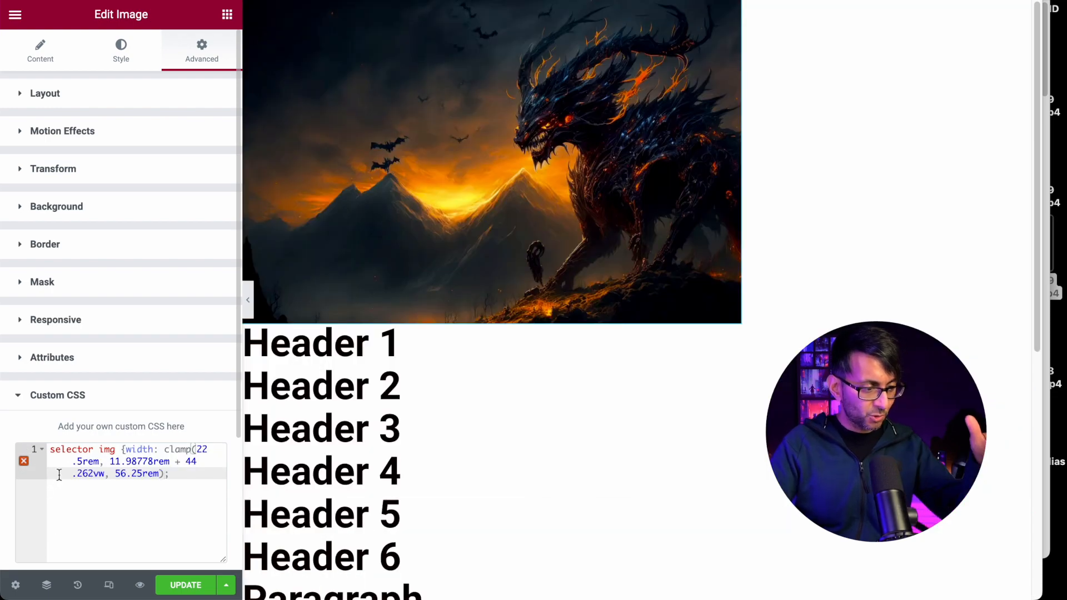
{"action": "type", "text": "}"}
{"action": "left_click", "coordinate": [192, 586]}
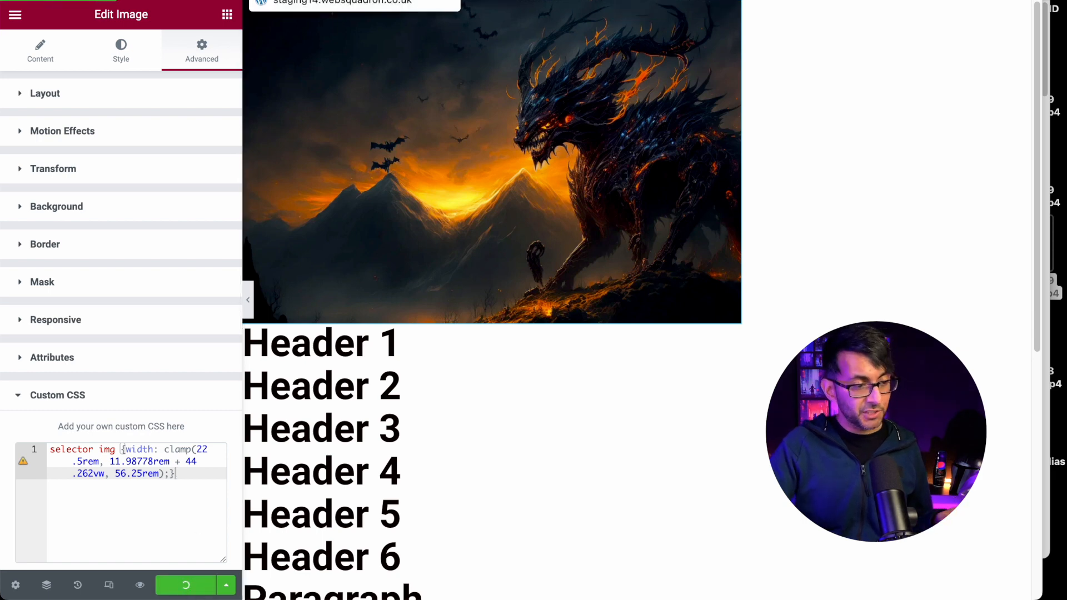
Reload the live page and resize the browser window to check how the image scales with the custom CSS.
{"action": "left_click", "coordinate": [312, 1]}
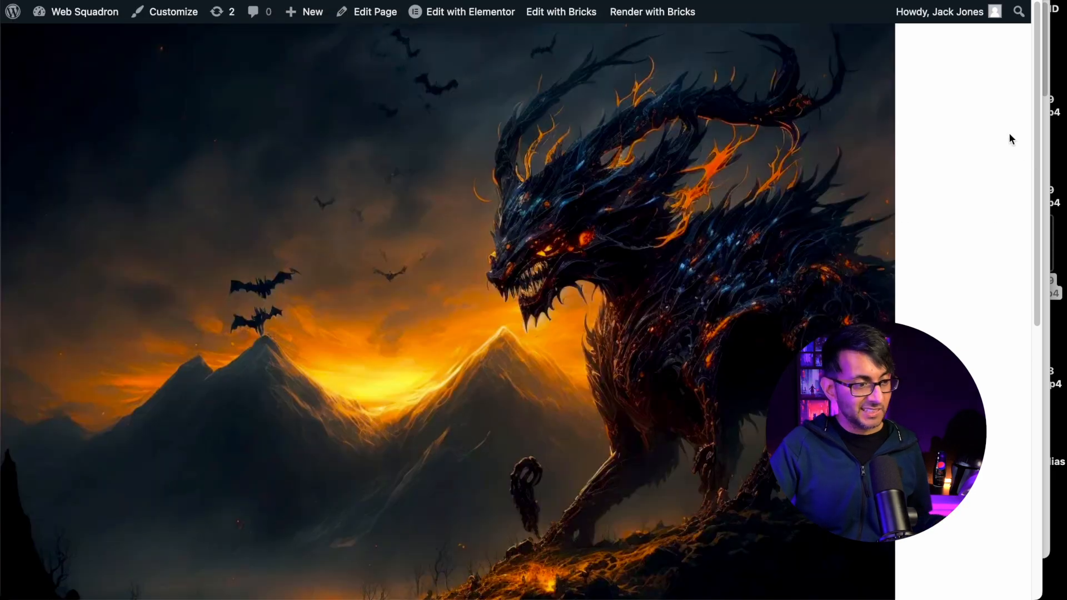
{"action": "key", "text": "super+r"}
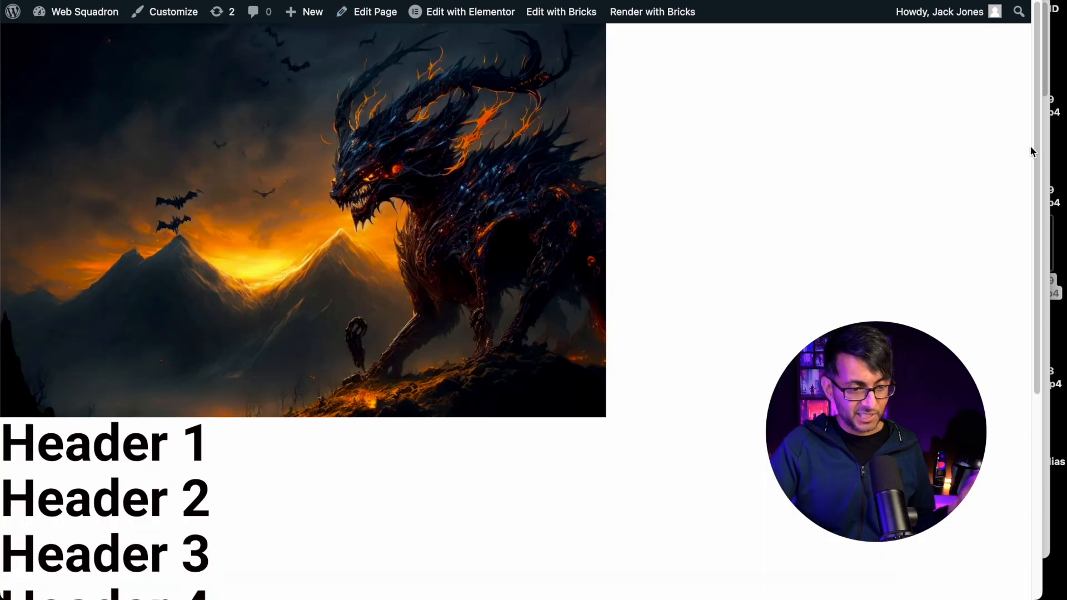
{"action": "mouse_move", "coordinate": [1043, 140]}
{"action": "left_mouse_down"}
{"action": "mouse_move", "coordinate": [458, 140]}
{"action": "mouse_move", "coordinate": [1046, 141]}
{"action": "left_mouse_up"}
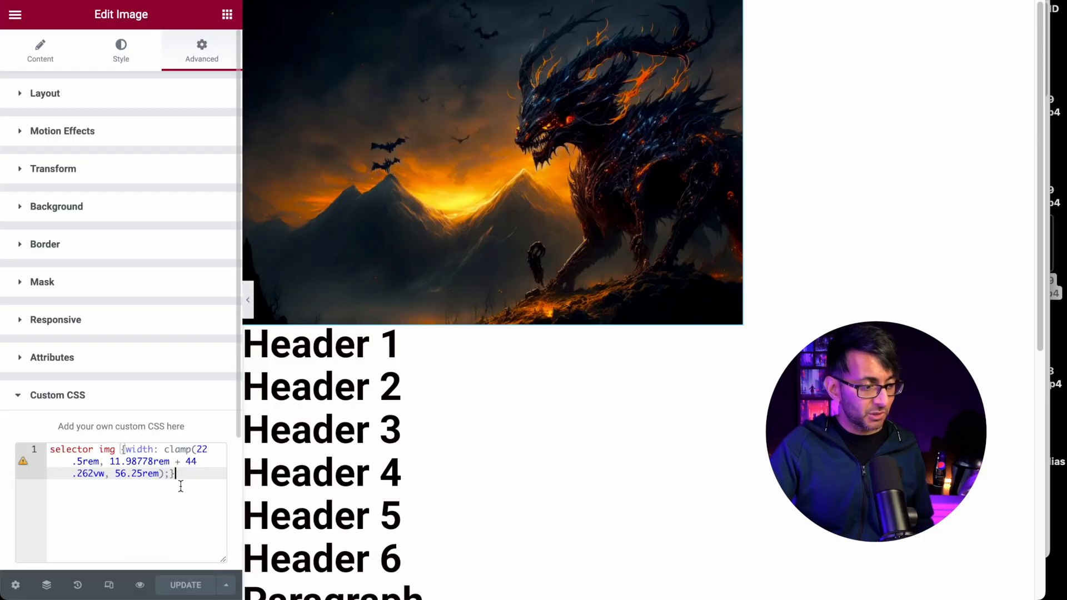
Replace "selector" with the class .dragon in the image's custom CSS rule.
{"action": "left_click_drag", "start_coordinate": [174, 473], "coordinate": [155, 473]}
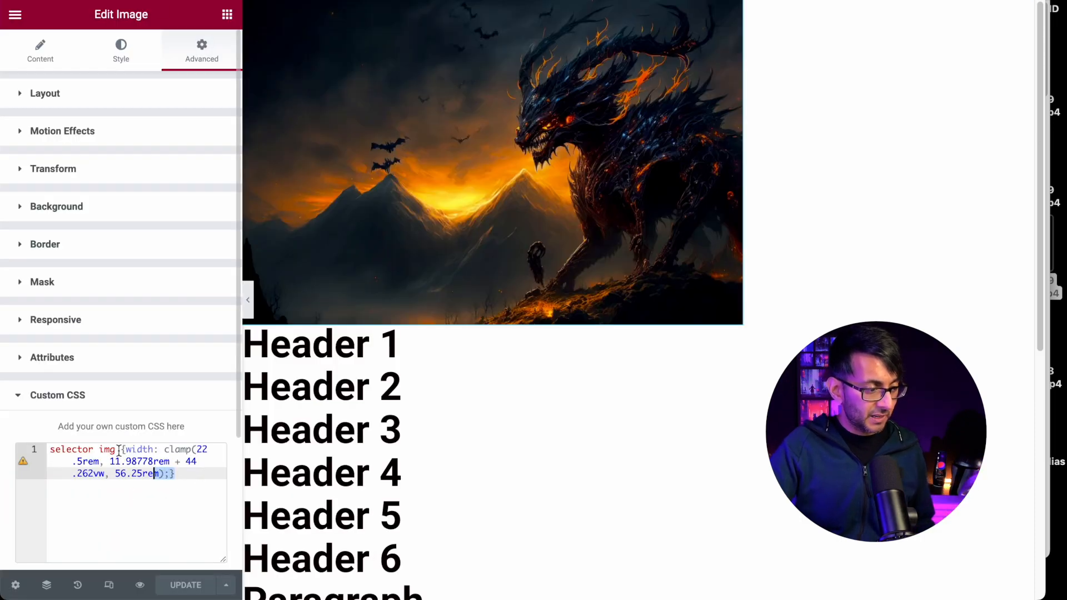
{"action": "double_click", "coordinate": [70, 449]}
{"action": "type", "text": ".drag"}
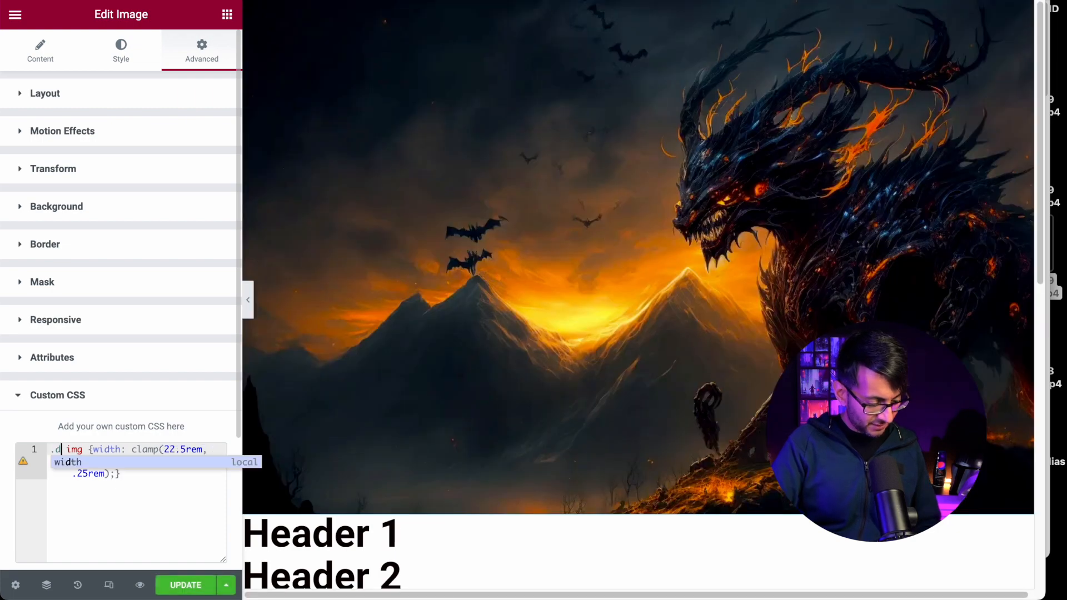
{"action": "type", "text": "on"}
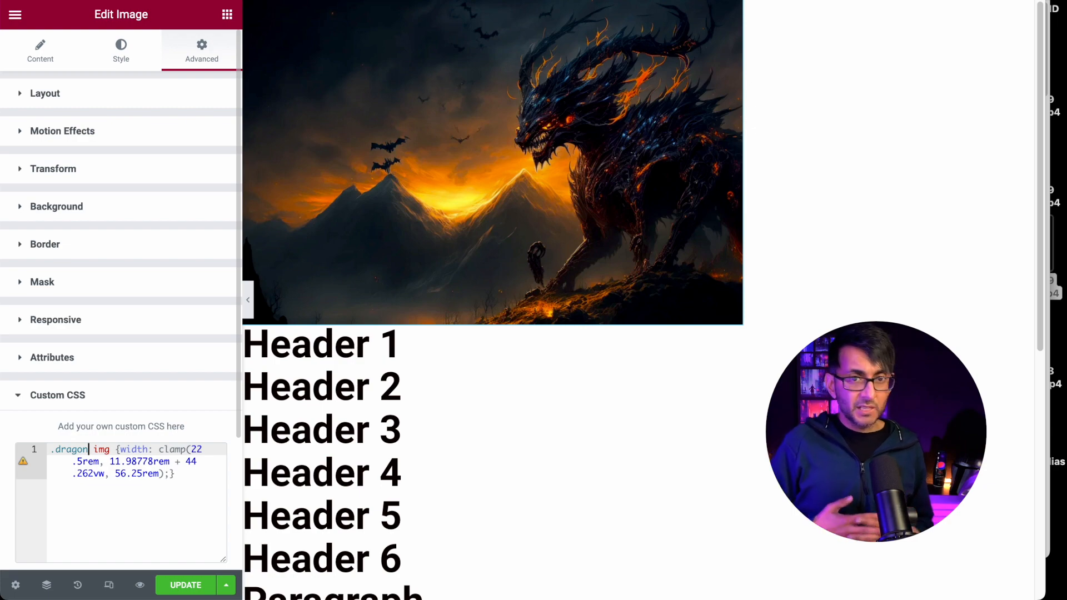
Revisit the Clamp() Calculation Generator, return to the live page and widen the browser window to check the image scaling.
{"action": "key", "text": "ctrl+Tab"}
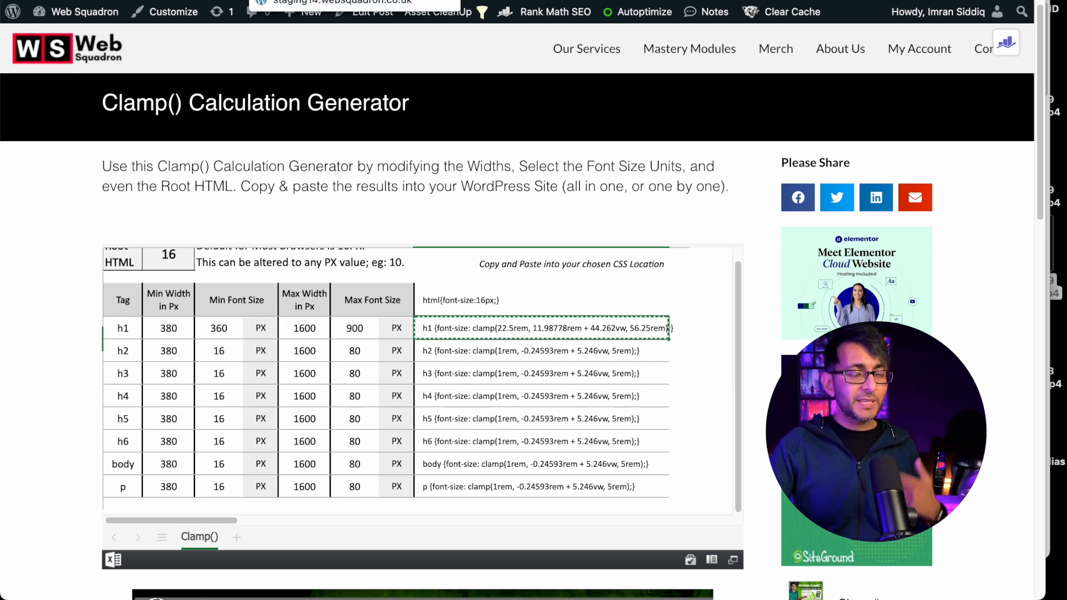
{"action": "left_click", "coordinate": [294, 1]}
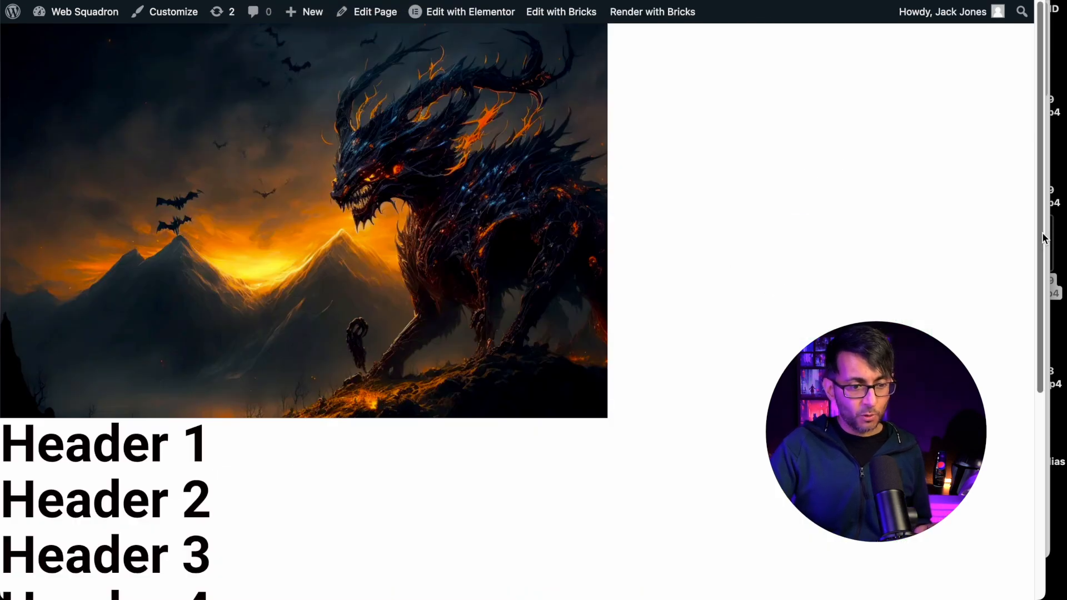
{"action": "left_click_drag", "start_coordinate": [1043, 234], "coordinate": [1065, 223]}
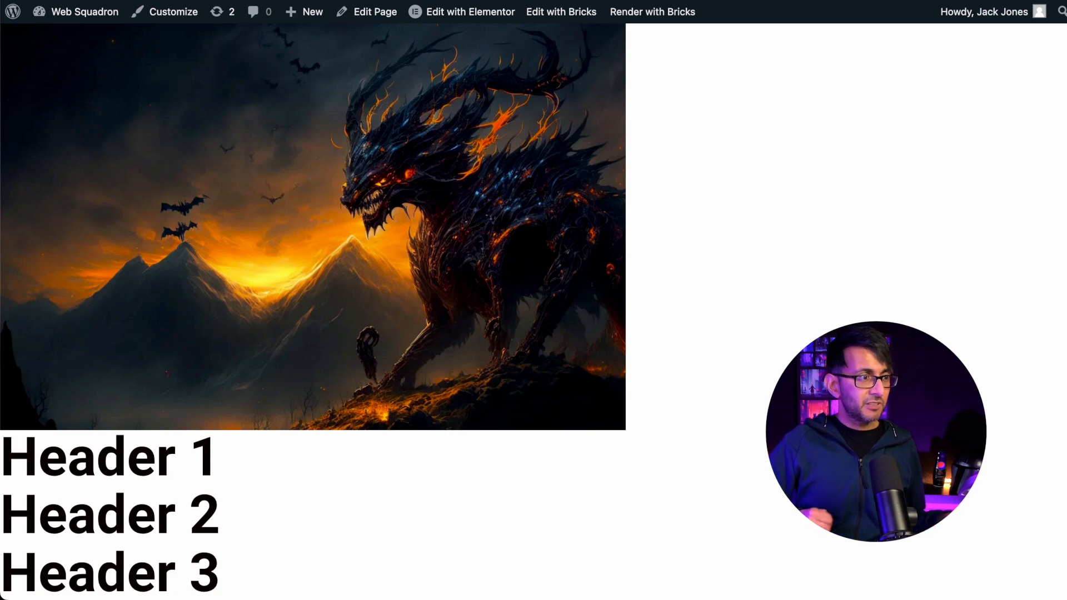